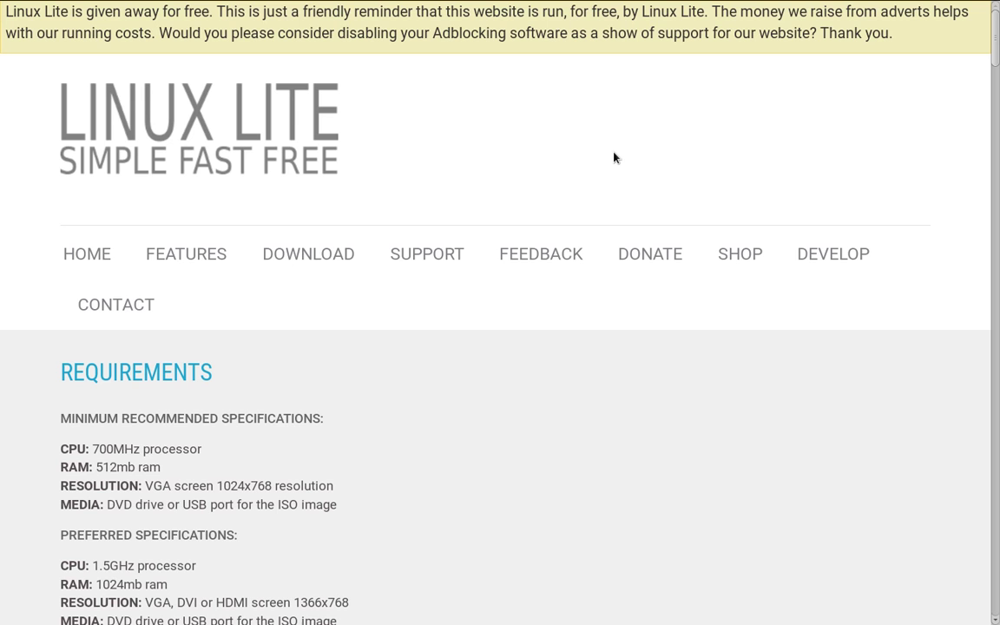
Step: Browse the Linux Lite website, then close the full-screen browser with Alt+F4
{"action": "scroll", "coordinate": [613, 157], "scroll_direction": "down", "scroll_amount": 3}
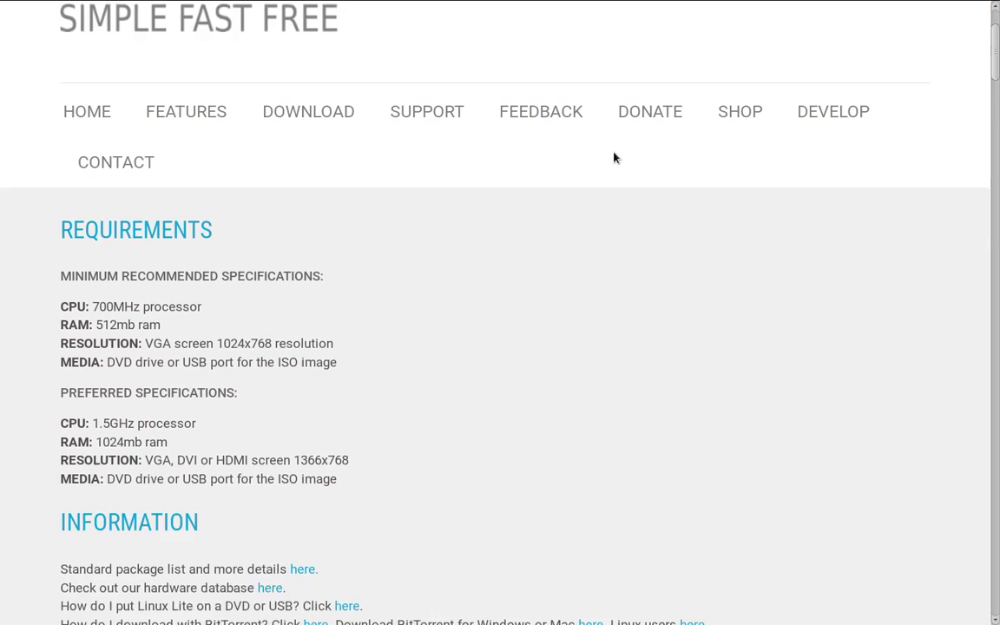
{"action": "scroll", "coordinate": [614, 157], "scroll_direction": "up", "scroll_amount": 2}
{"action": "scroll", "coordinate": [613, 158], "scroll_direction": "up", "scroll_amount": 1}
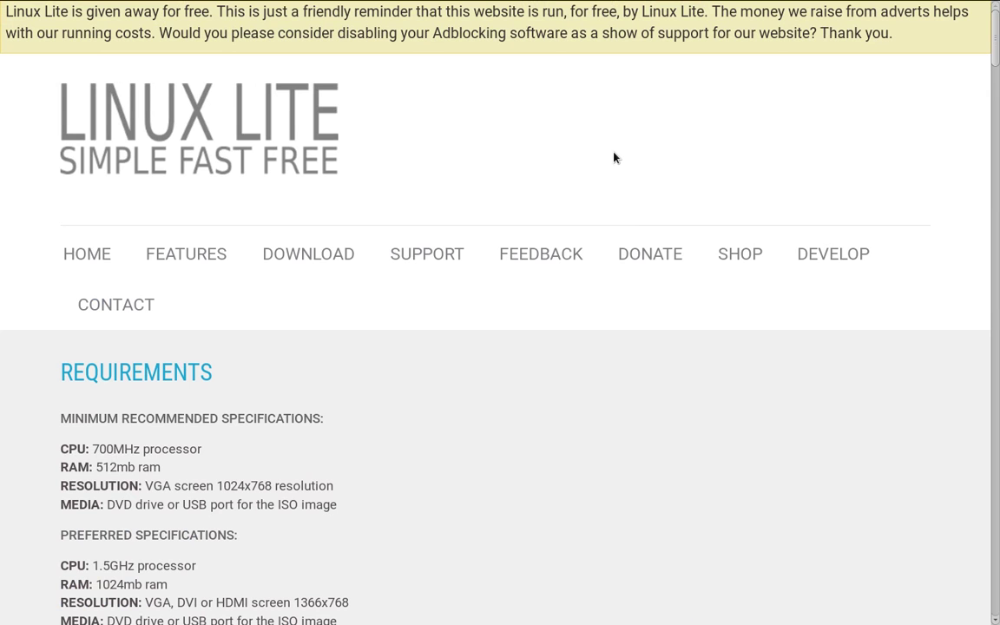
{"action": "scroll", "coordinate": [613, 157], "scroll_direction": "down", "scroll_amount": 4}
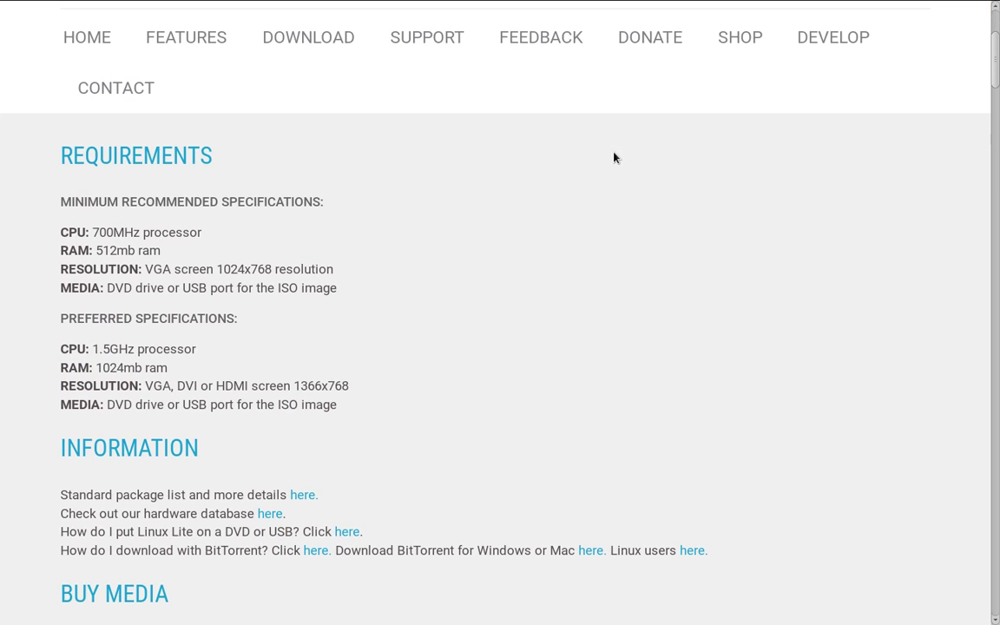
{"action": "scroll", "coordinate": [587, 208], "scroll_direction": "down", "scroll_amount": 4}
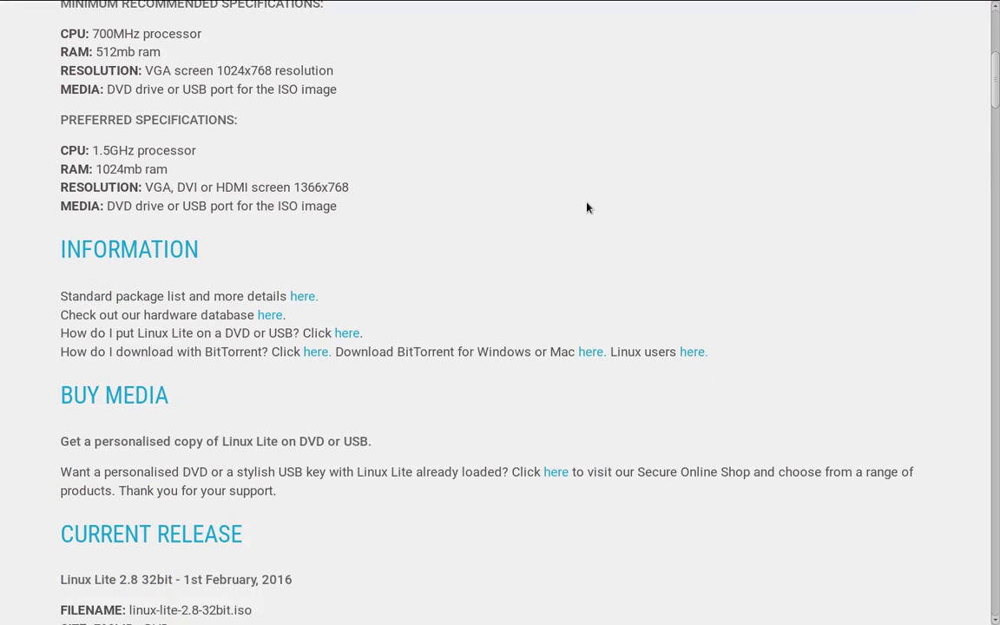
{"action": "scroll", "coordinate": [587, 208], "scroll_direction": "down", "scroll_amount": 2}
{"action": "scroll", "coordinate": [588, 208], "scroll_direction": "up", "scroll_amount": 5}
{"action": "scroll", "coordinate": [587, 208], "scroll_direction": "down", "scroll_amount": 8}
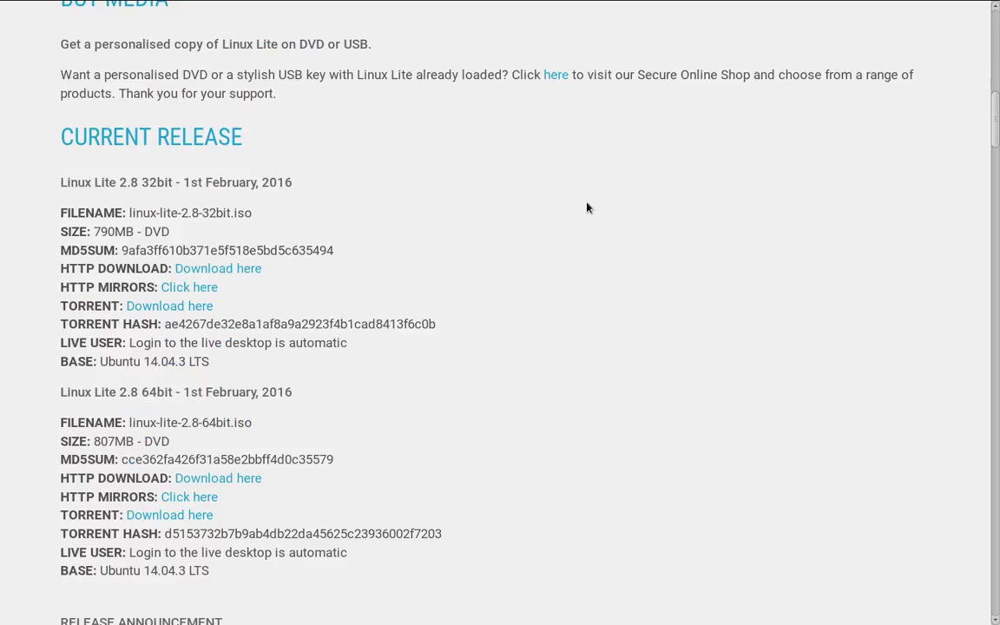
{"action": "scroll", "coordinate": [587, 208], "scroll_direction": "up", "scroll_amount": 13}
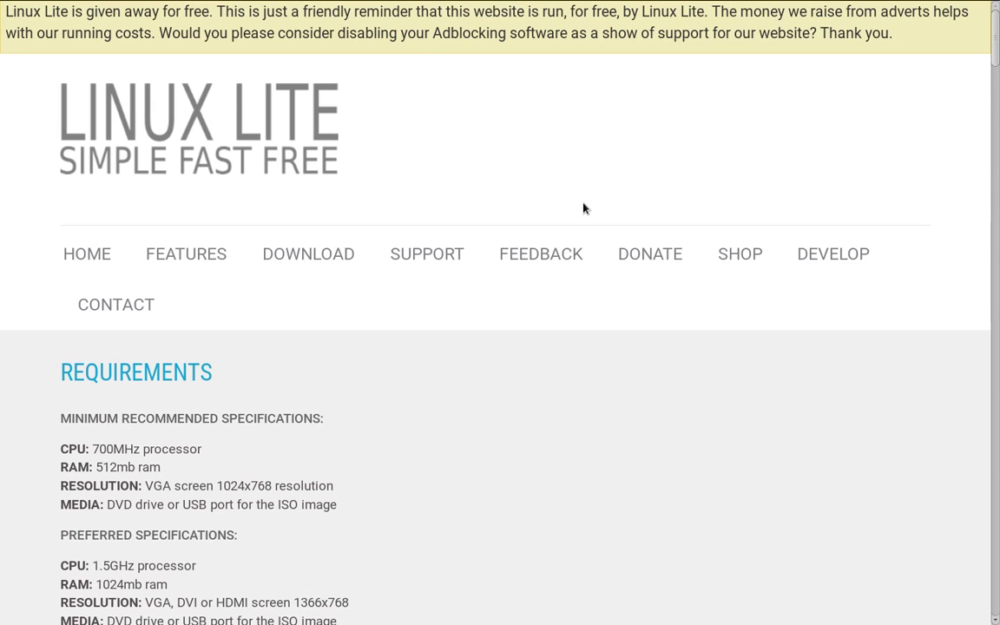
{"action": "key", "text": "alt+F4"}
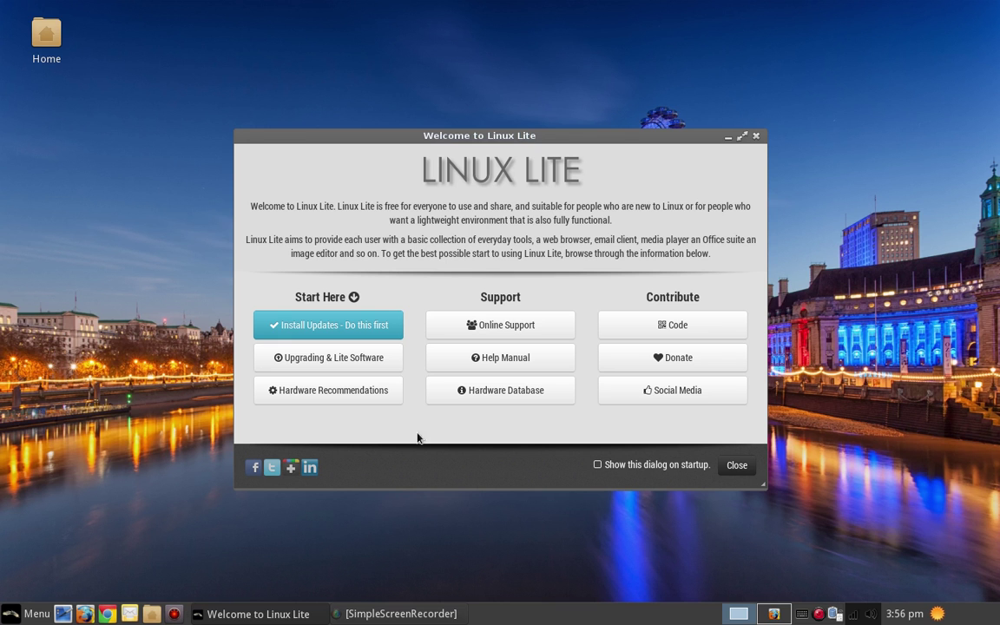
Step: Open the 'Install Updates - Do this first' guide and scroll down to its Lite Software section
{"action": "left_click", "coordinate": [355, 323]}
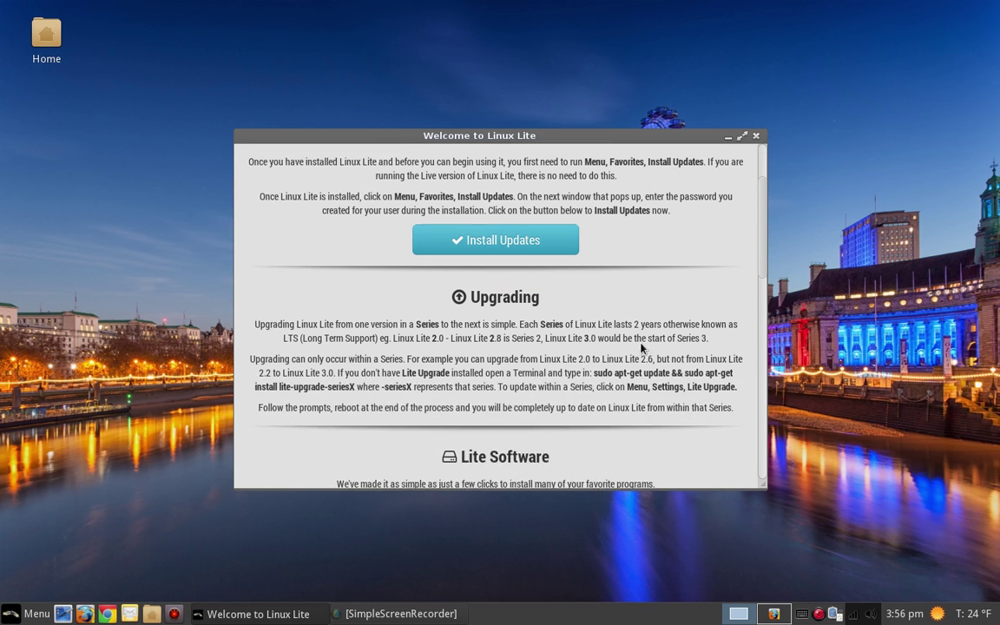
{"action": "scroll", "coordinate": [642, 348], "scroll_direction": "down", "scroll_amount": 8}
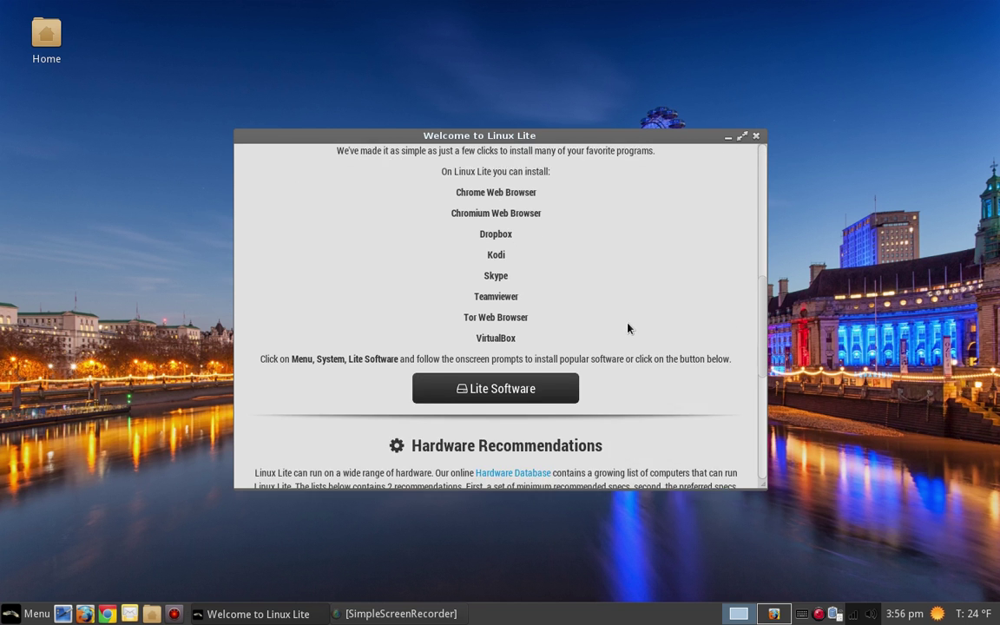
{"action": "scroll", "coordinate": [630, 331], "scroll_direction": "down", "scroll_amount": 1}
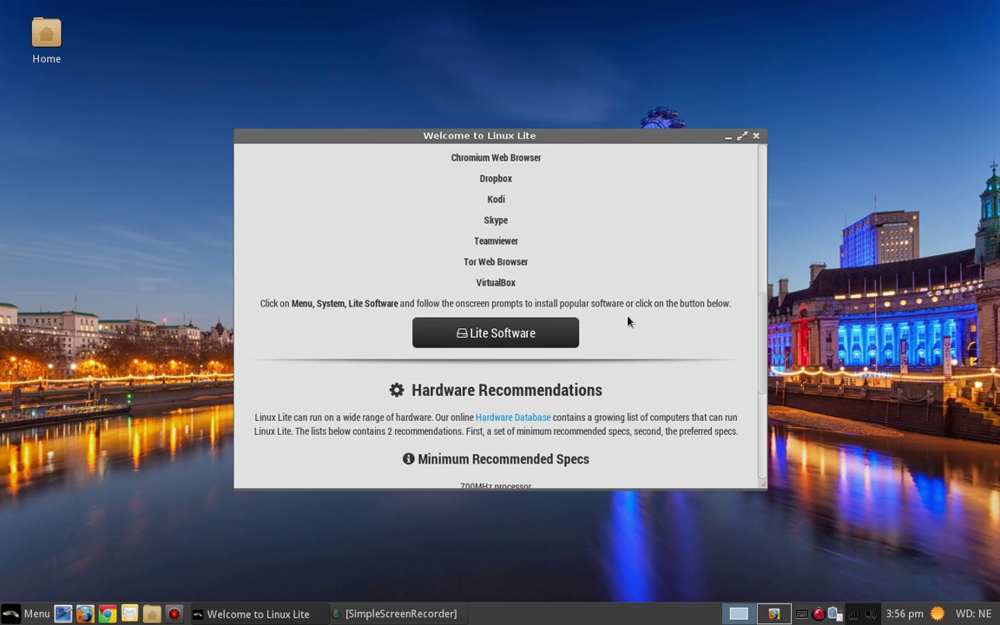
Step: Launch Lite Software, authenticate with the administrator password, and confirm updating the software sources
{"action": "left_click", "coordinate": [515, 339]}
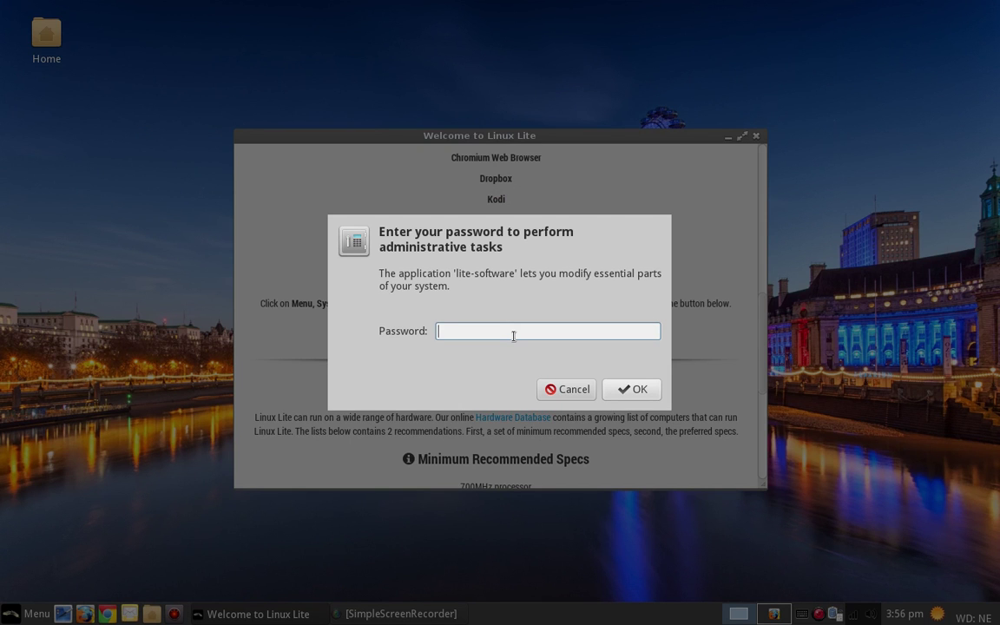
{"action": "type", "text": "••••••••"}
{"action": "key", "text": "Return"}
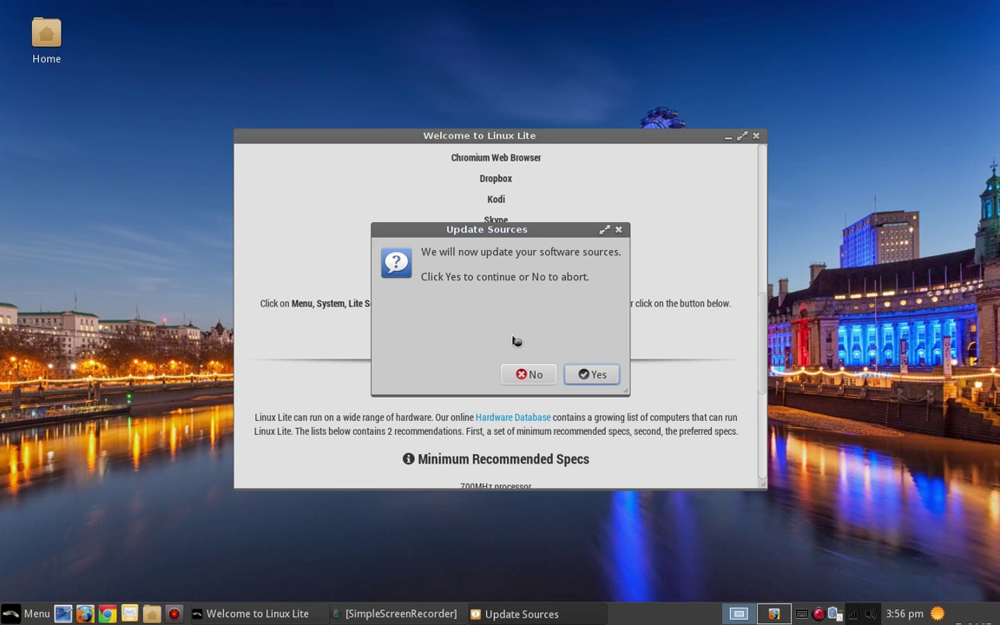
{"action": "left_click", "coordinate": [594, 377]}
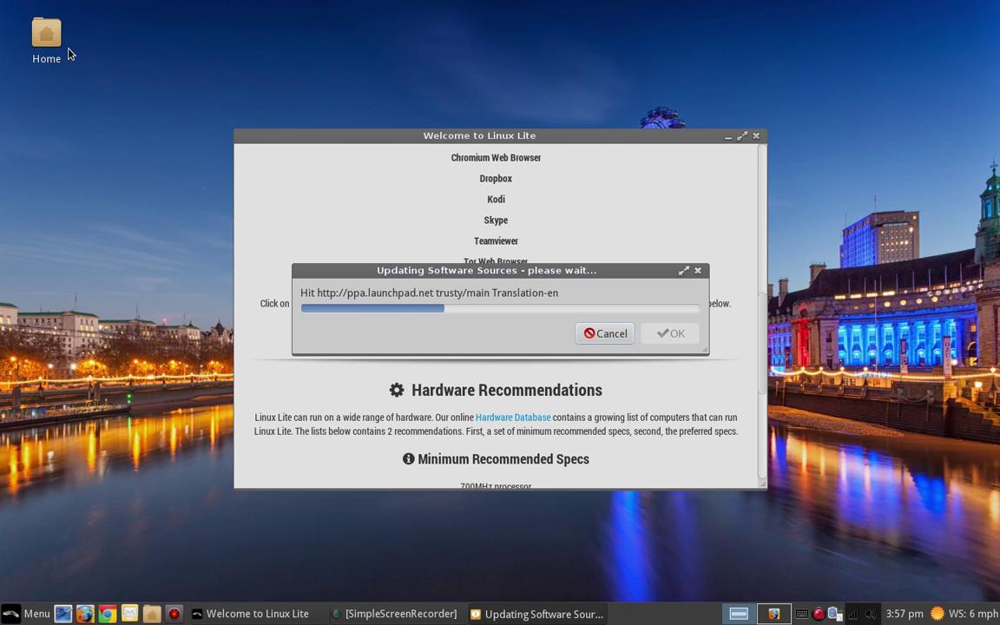
Step: Open the Home folder from its desktop icon and move the File Manager window to the centre
{"action": "mouse_move", "coordinate": [57, 41]}
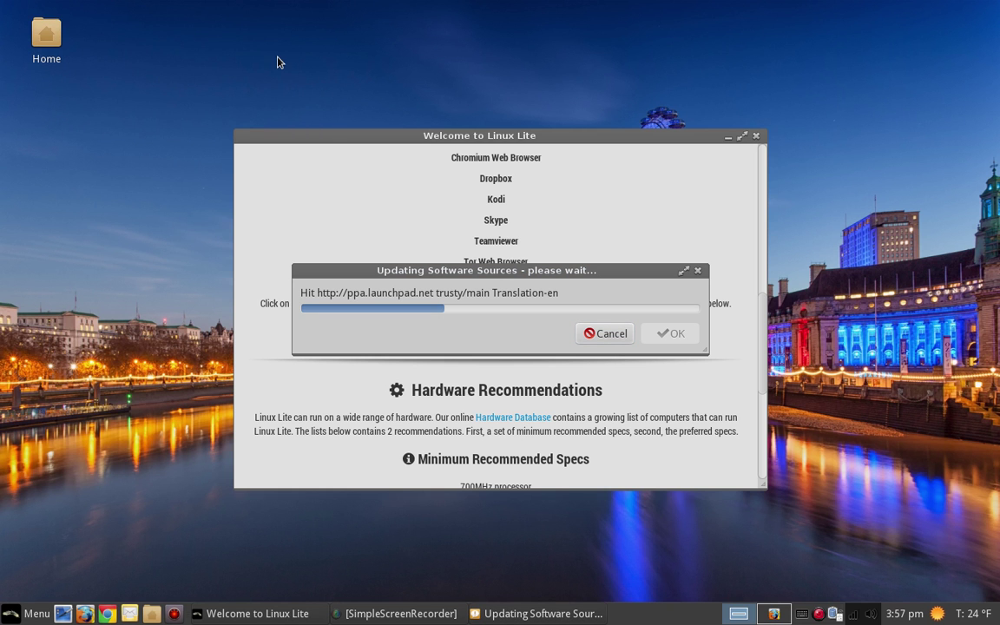
{"action": "double_click", "coordinate": [59, 35]}
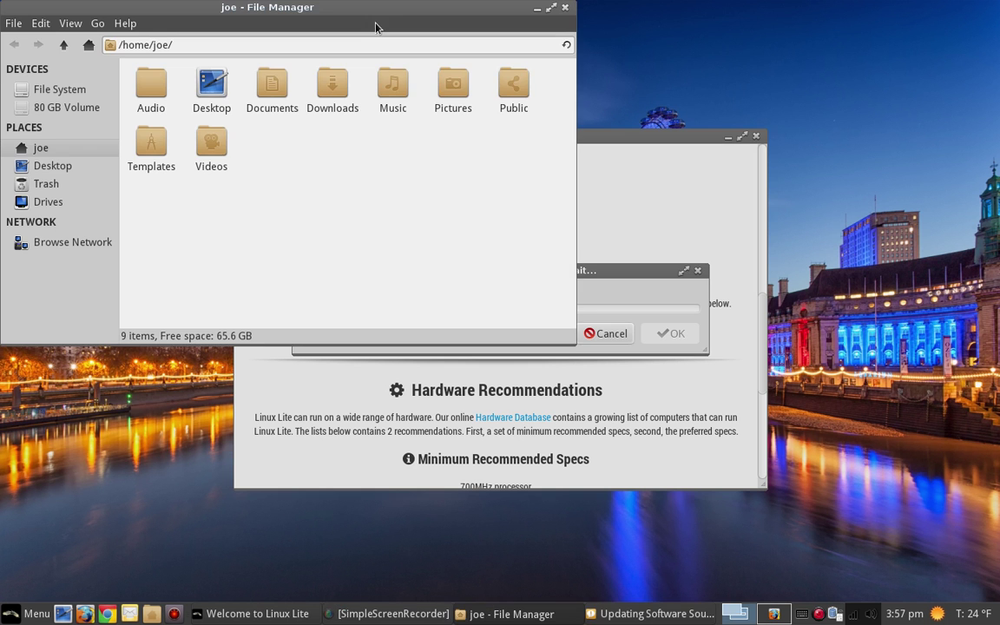
{"action": "left_click_drag", "start_coordinate": [419, 9], "coordinate": [596, 62]}
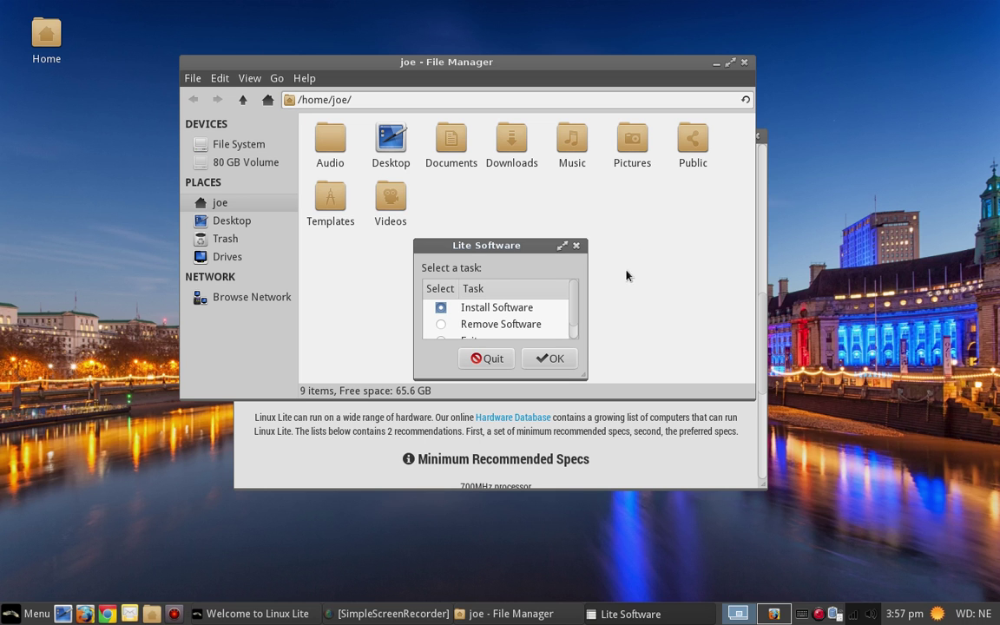
Step: Confirm the Install Software task and scroll through the Install Additional Software list
{"action": "left_click", "coordinate": [559, 363]}
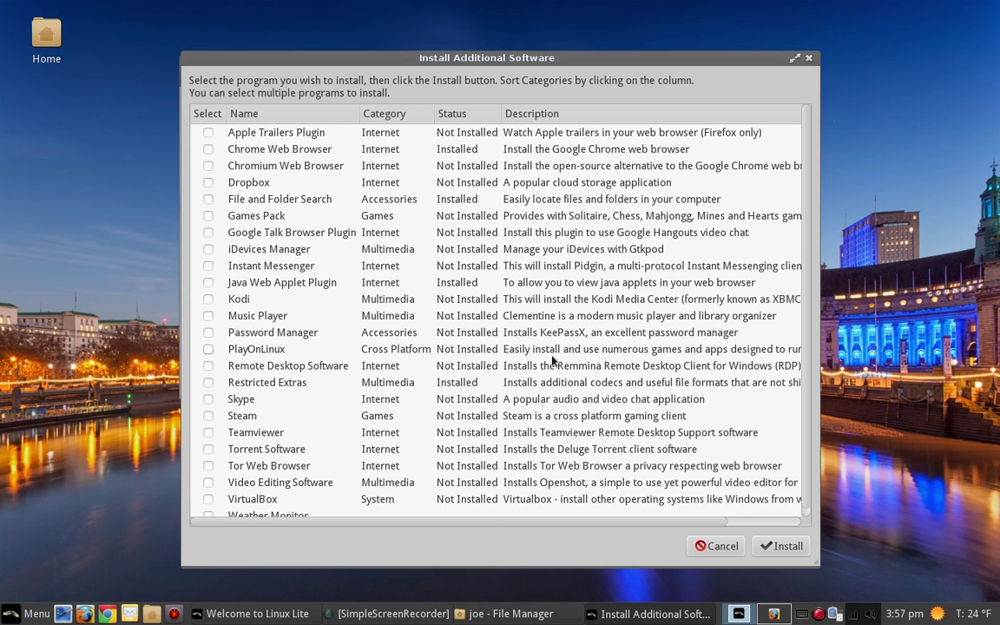
{"action": "scroll", "coordinate": [544, 330], "scroll_direction": "down", "scroll_amount": 1}
{"action": "scroll", "coordinate": [544, 330], "scroll_direction": "up", "scroll_amount": 1}
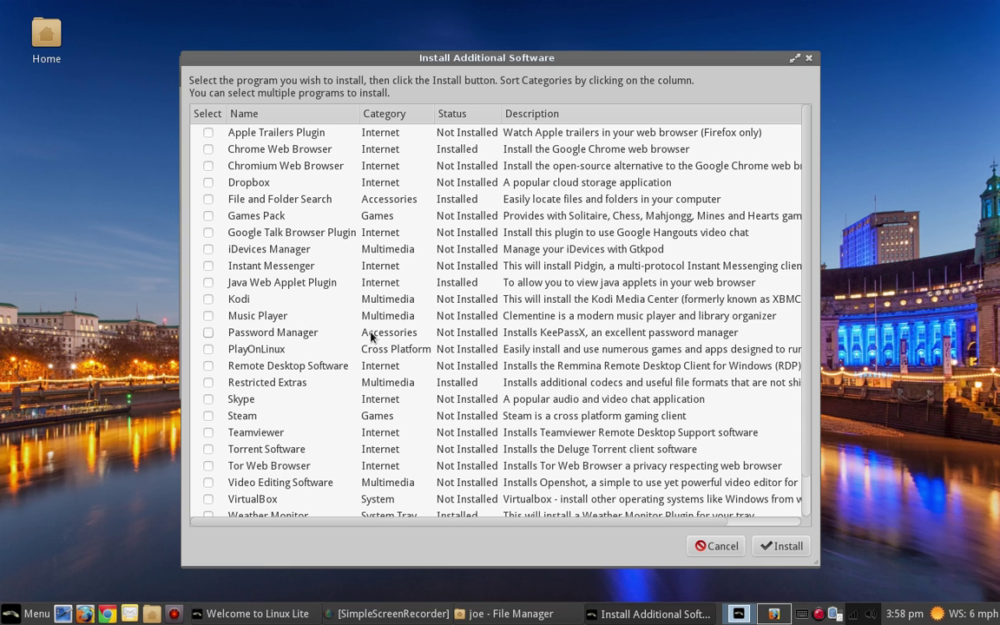
{"action": "scroll", "coordinate": [370, 337], "scroll_direction": "down", "scroll_amount": 1}
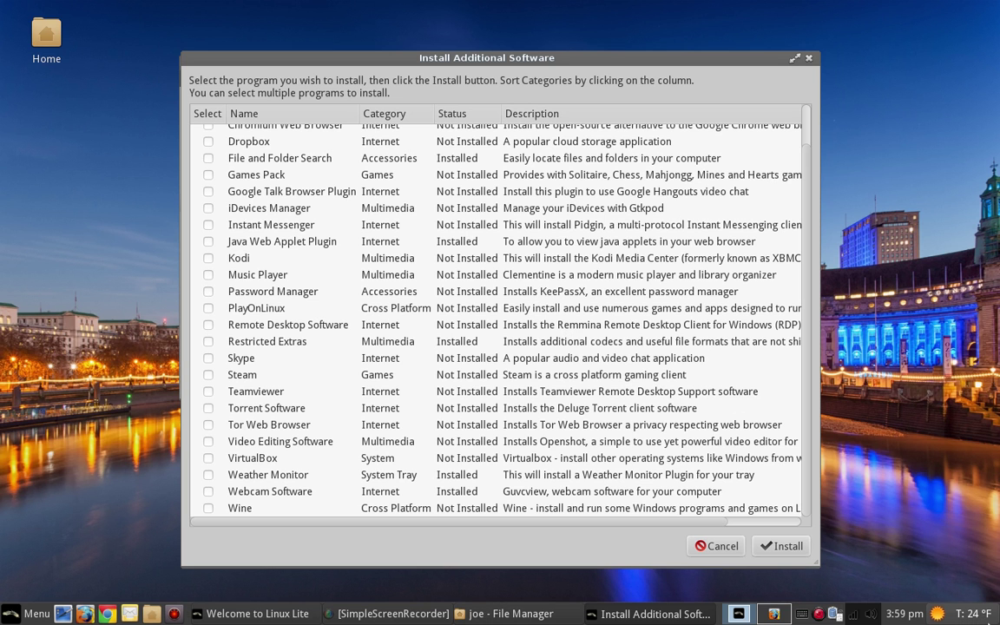
{"action": "mouse_move", "coordinate": [987, 618]}
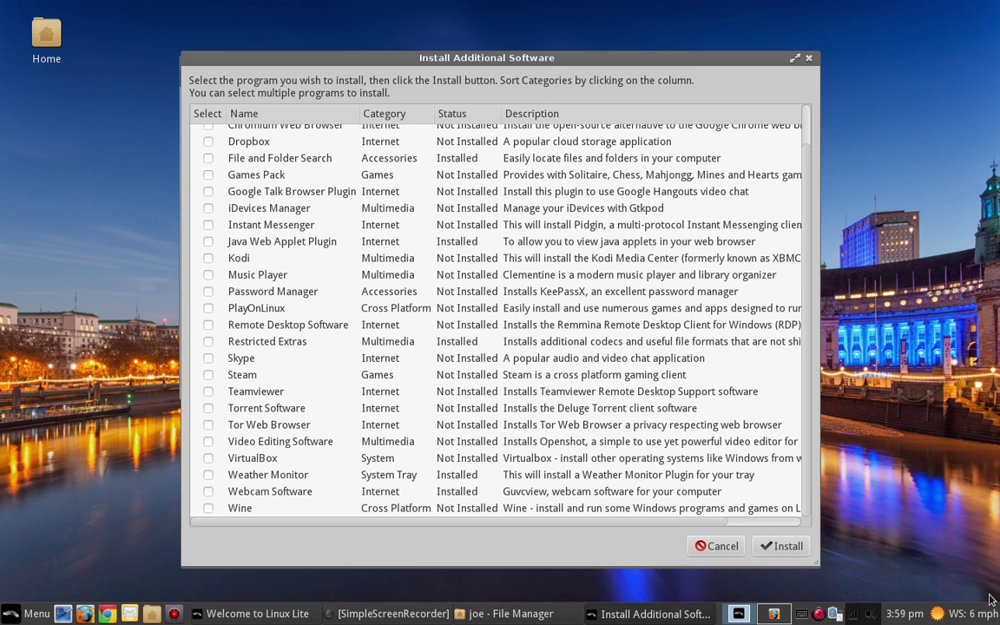
{"action": "mouse_move", "coordinate": [976, 618]}
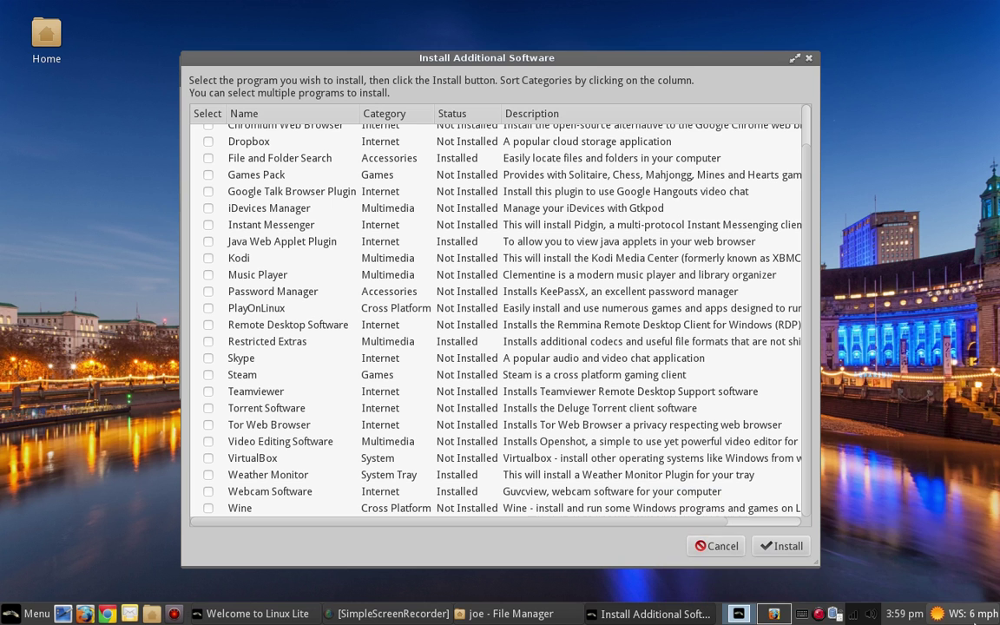
{"action": "left_click", "coordinate": [974, 615]}
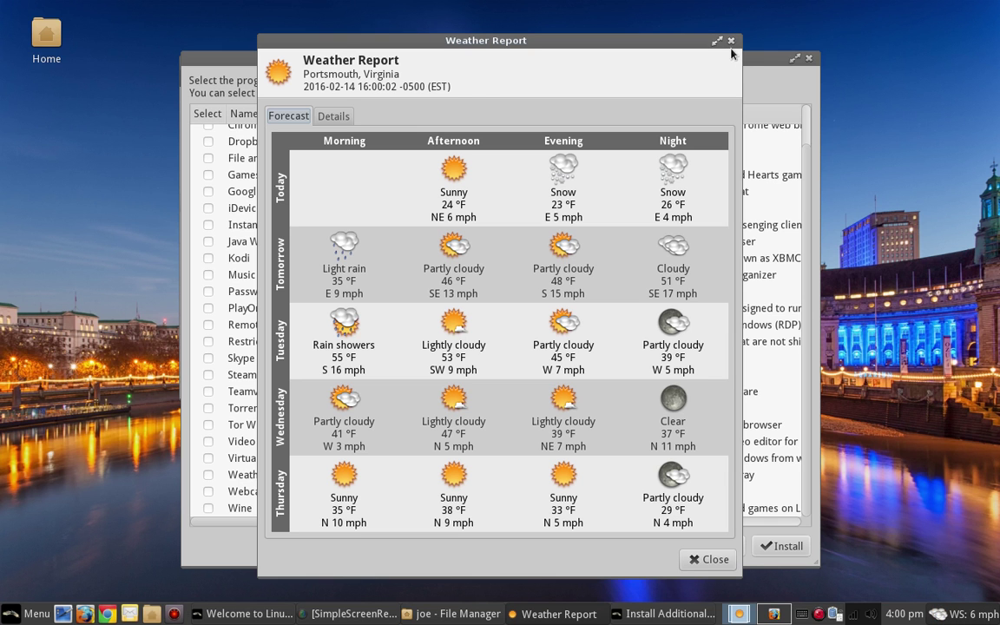
{"action": "left_click", "coordinate": [731, 41]}
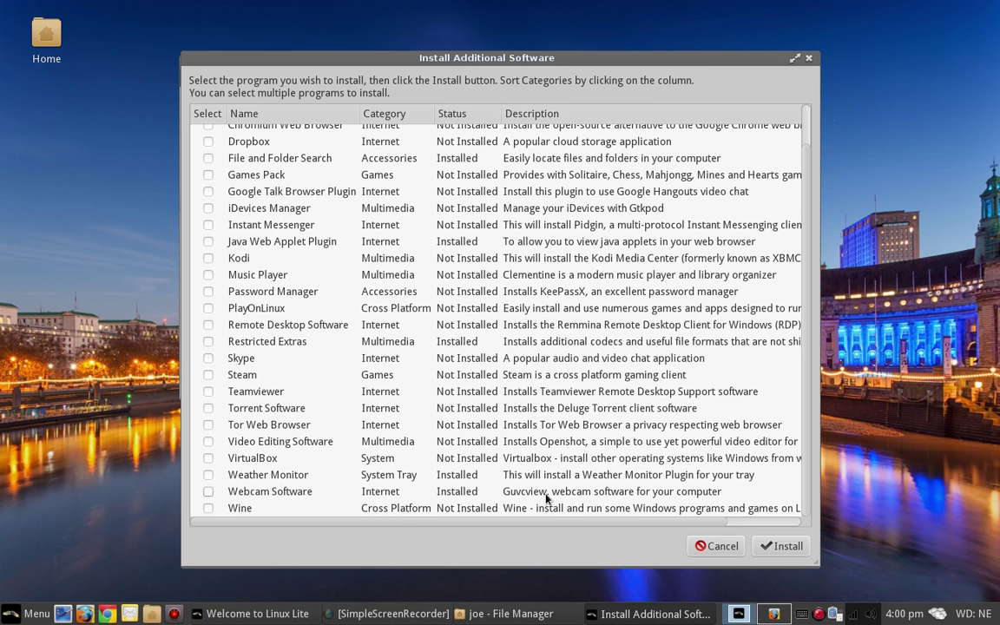
Step: Close the additional software installer, quit Lite Software, and close File Manager and the Welcome window
{"action": "left_click", "coordinate": [806, 57]}
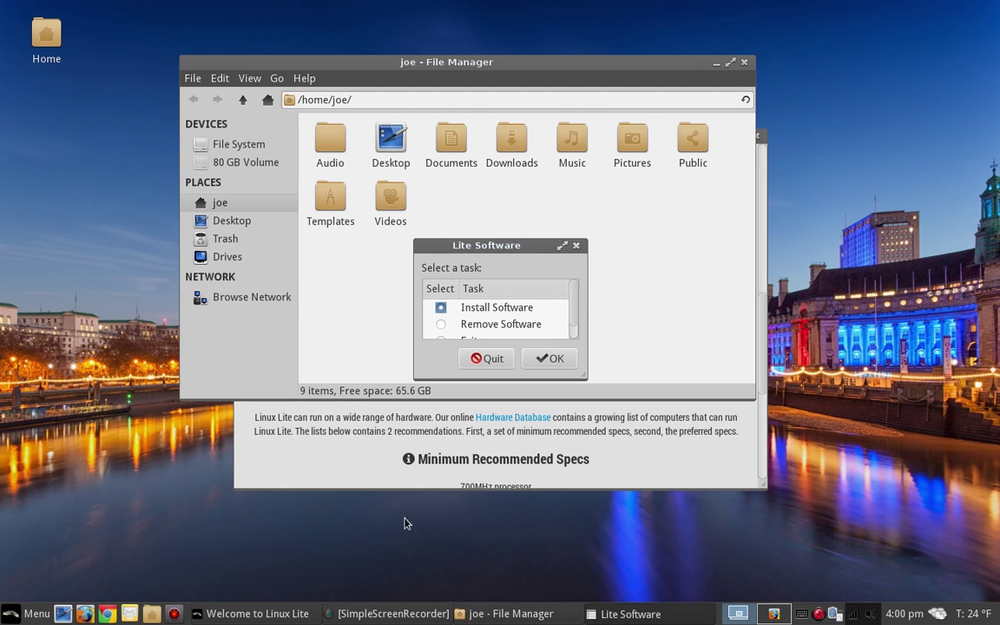
{"action": "left_click", "coordinate": [486, 358]}
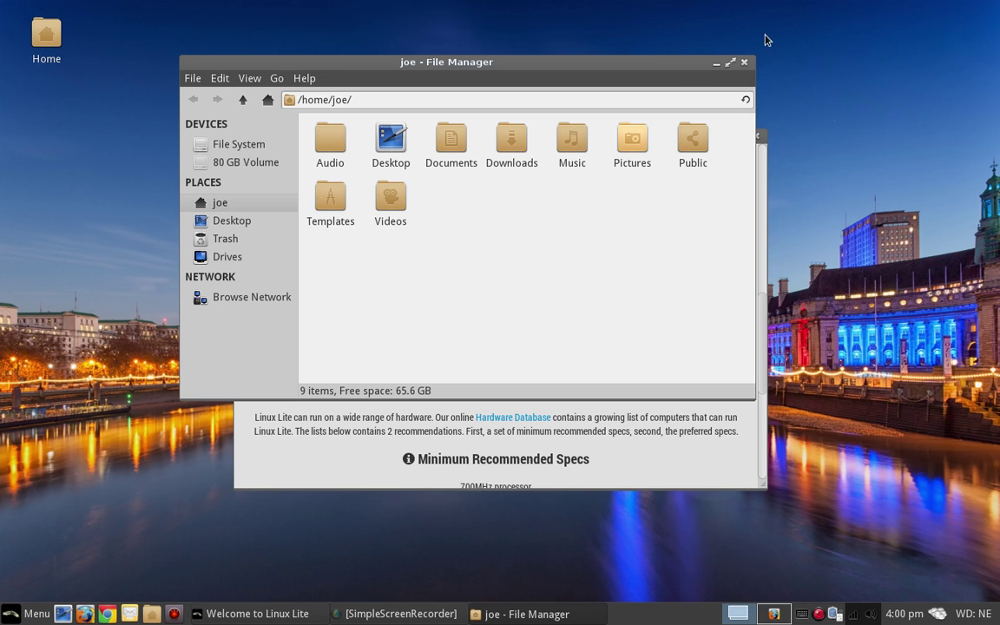
{"action": "left_click", "coordinate": [743, 63]}
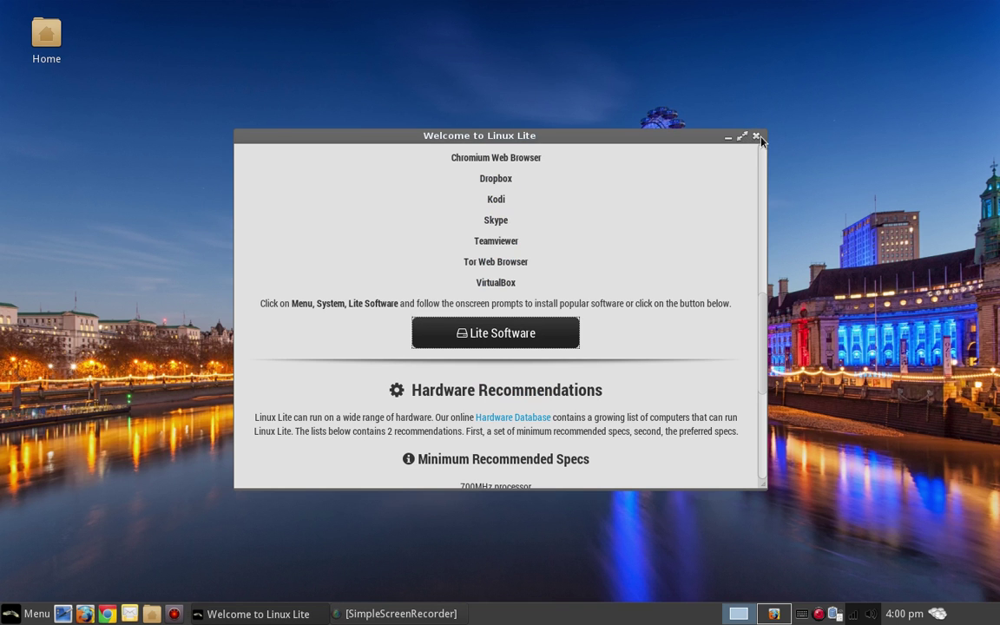
{"action": "scroll", "coordinate": [602, 369], "scroll_direction": "down", "scroll_amount": 5}
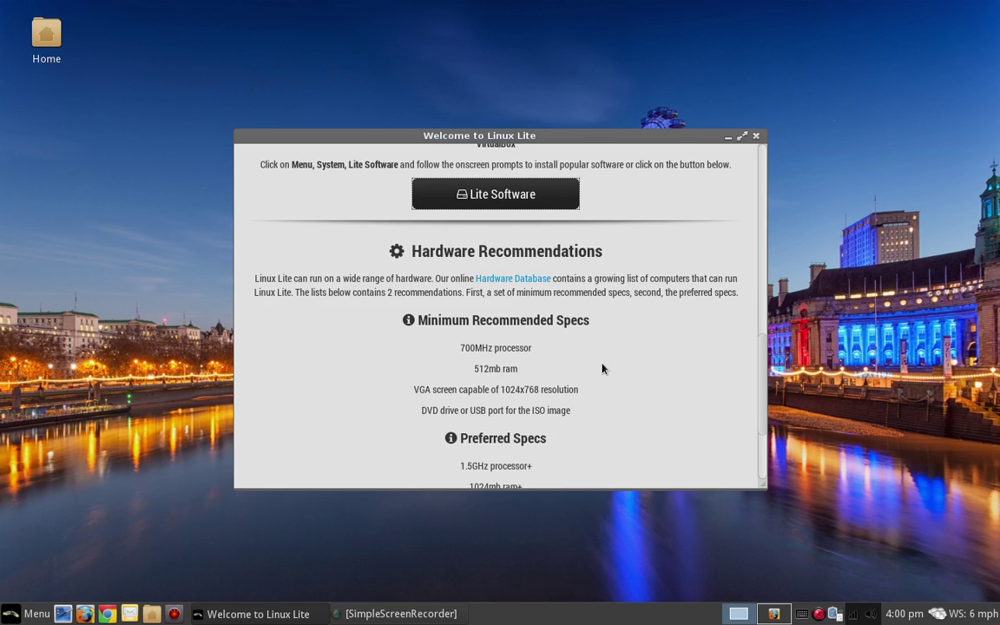
{"action": "scroll", "coordinate": [602, 364], "scroll_direction": "up", "scroll_amount": 6}
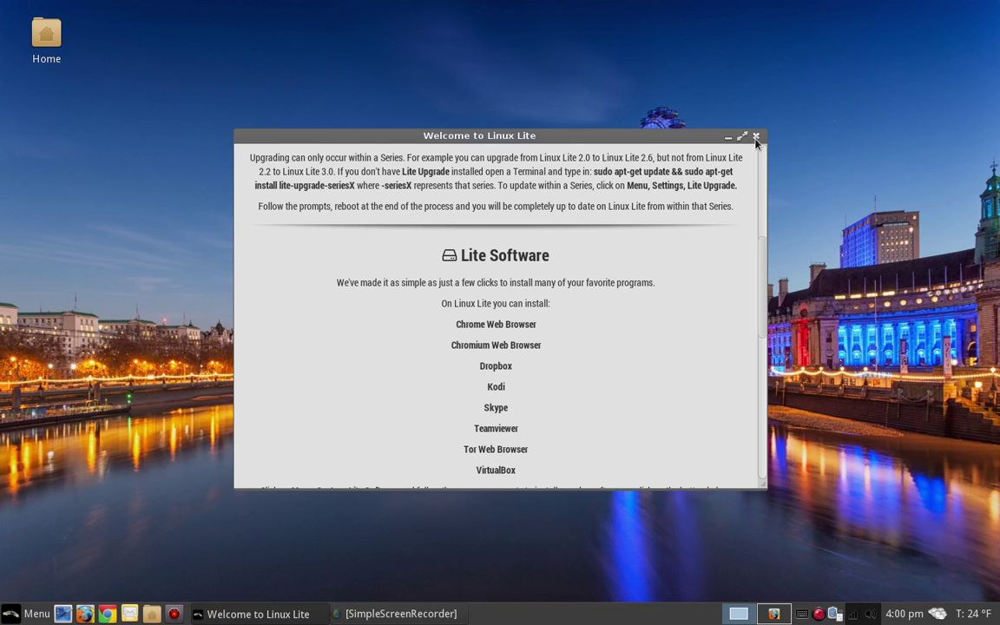
{"action": "left_click", "coordinate": [756, 136]}
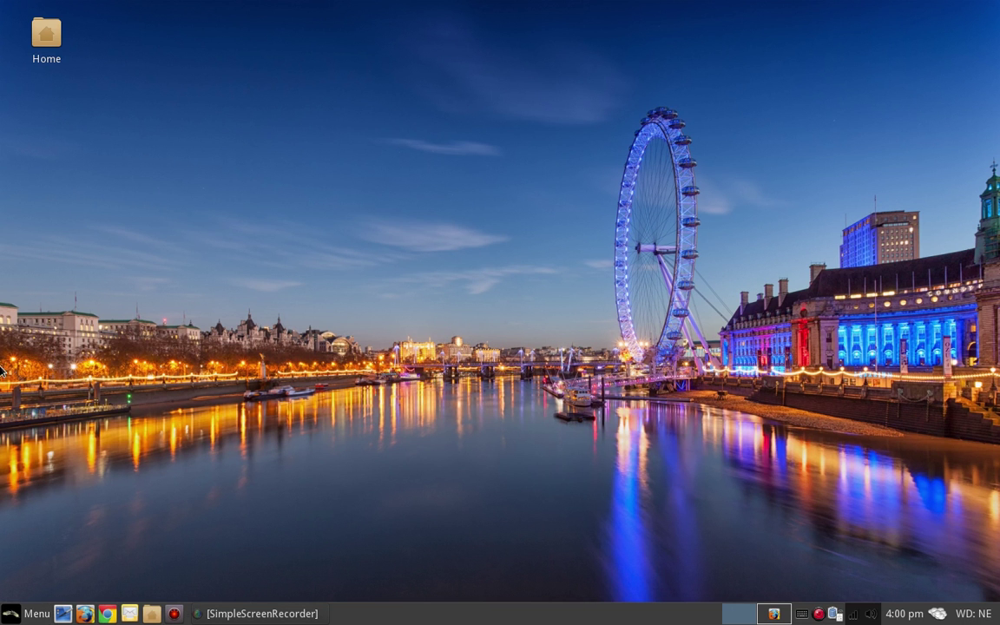
Step: Open and dismiss the Whisker applications menu twice, once from the panel and once with Super
{"action": "left_click", "coordinate": [9, 614]}
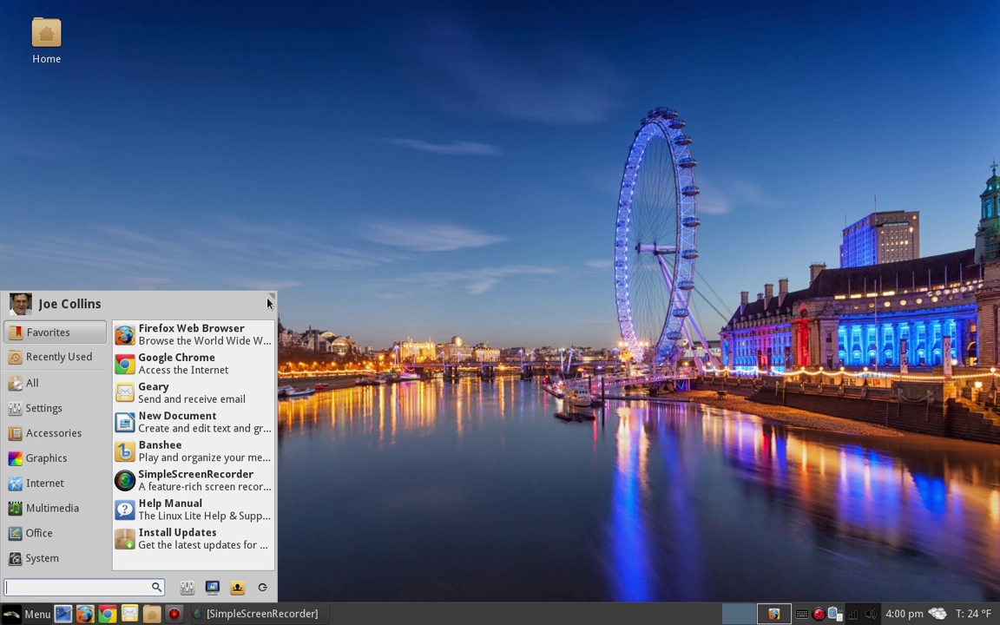
{"action": "left_click", "coordinate": [243, 260]}
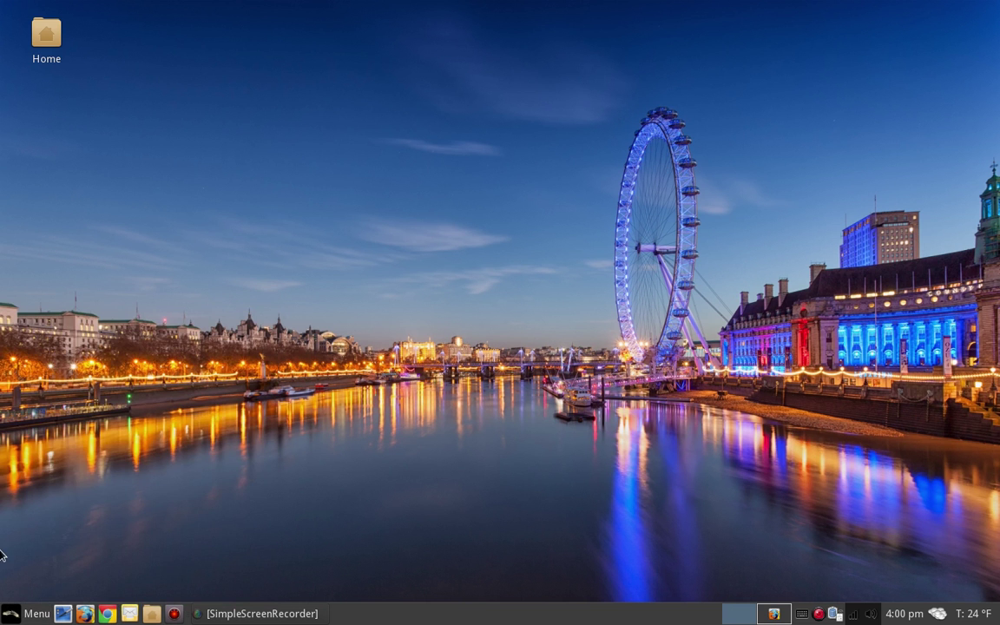
{"action": "key", "text": "super"}
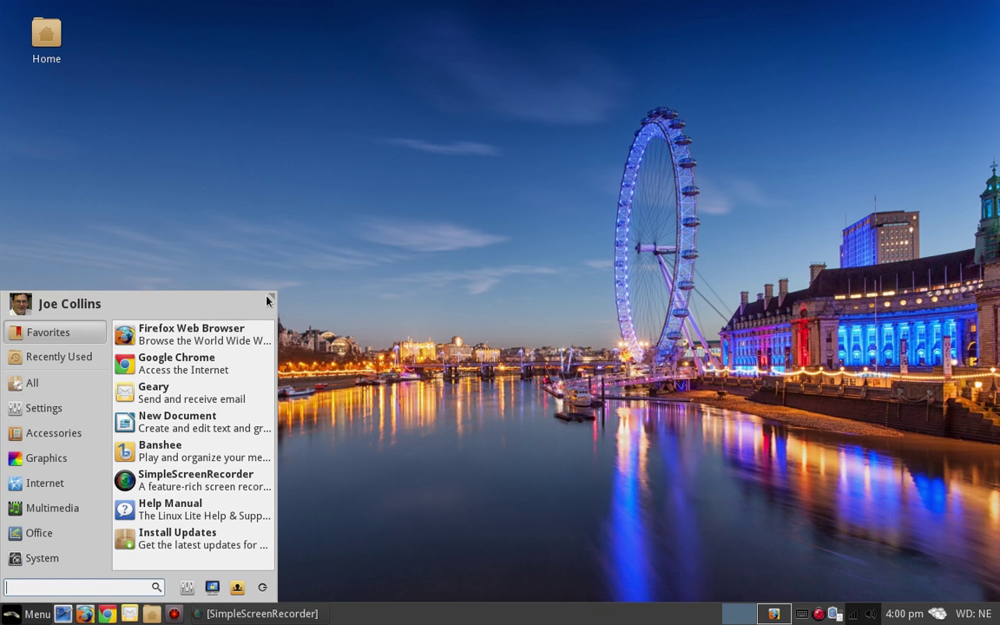
{"action": "left_click", "coordinate": [273, 292]}
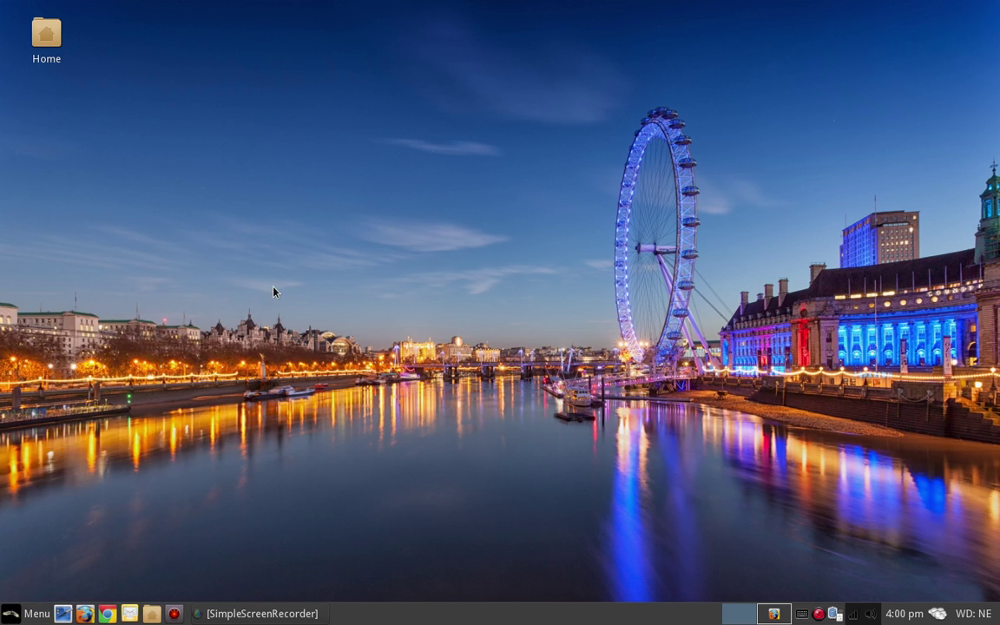
Step: Reopen the applications menu, drag its corner grip to make it slightly taller, then dismiss it
{"action": "left_click", "coordinate": [12, 618]}
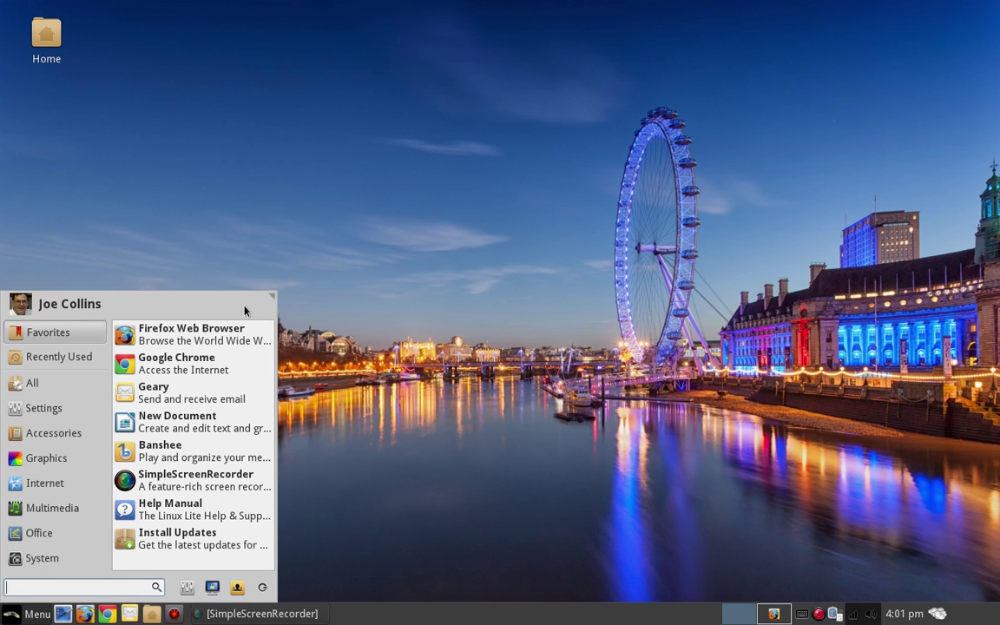
{"action": "left_click_drag", "start_coordinate": [271, 296], "coordinate": [293, 308]}
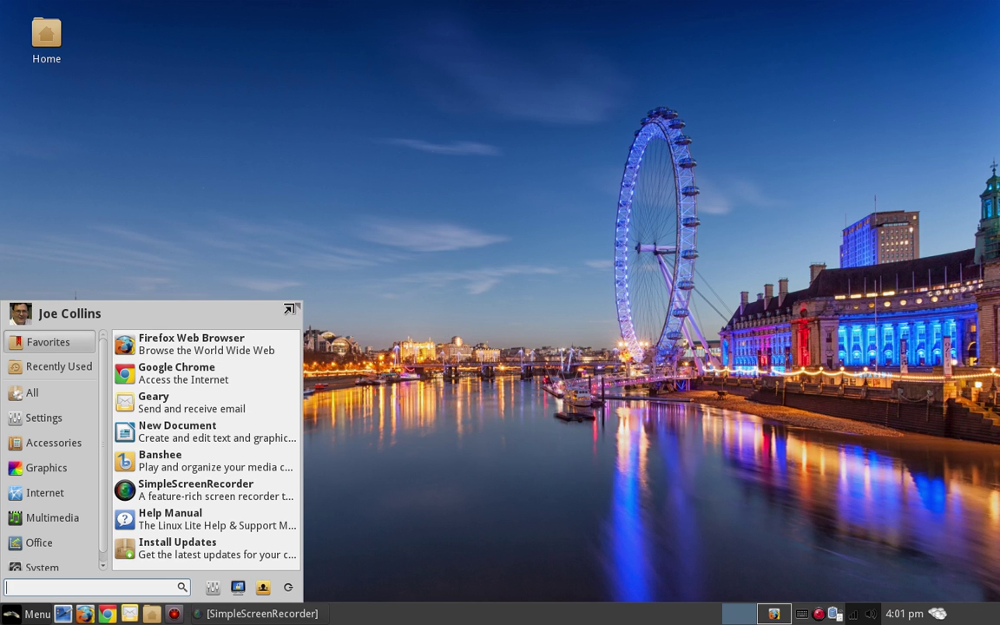
{"action": "left_click_drag", "start_coordinate": [296, 305], "coordinate": [259, 287]}
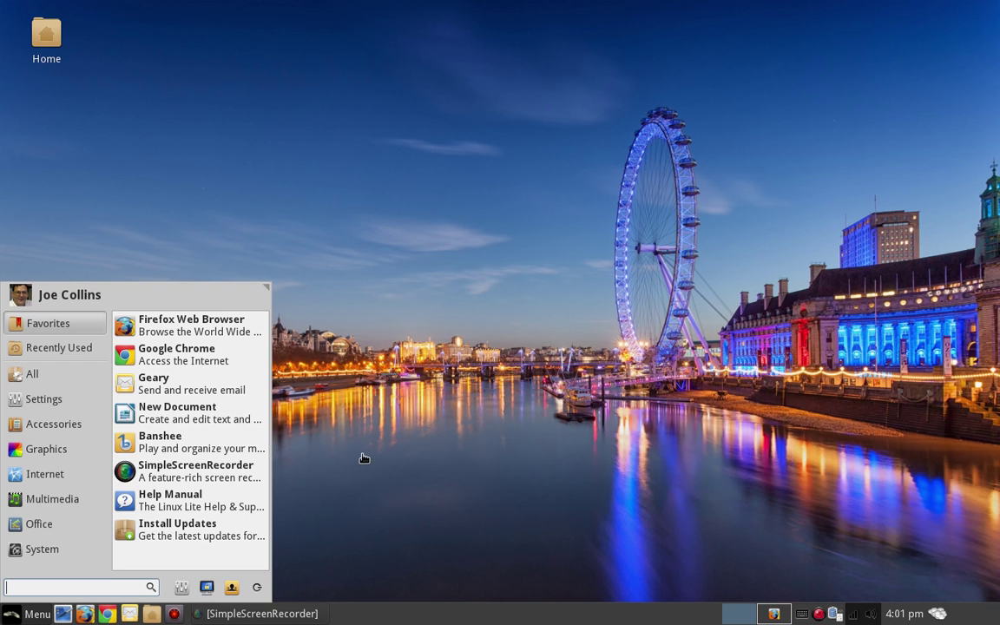
{"action": "left_click", "coordinate": [387, 440]}
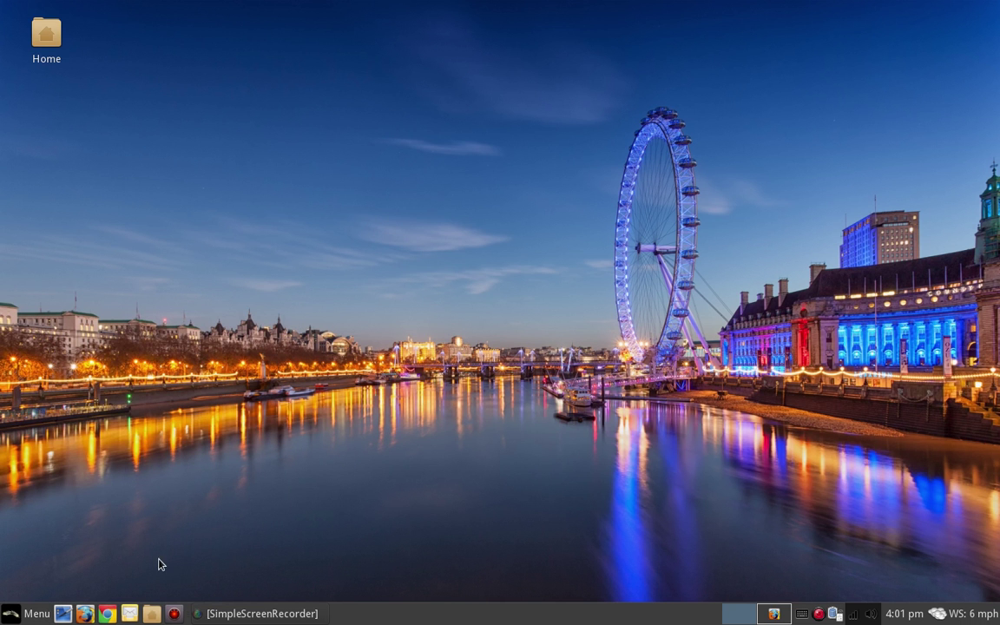
Step: Open Linux Lite Control Center, go to its Desktop page, and launch Configure Desktop
{"action": "left_click", "coordinate": [177, 614]}
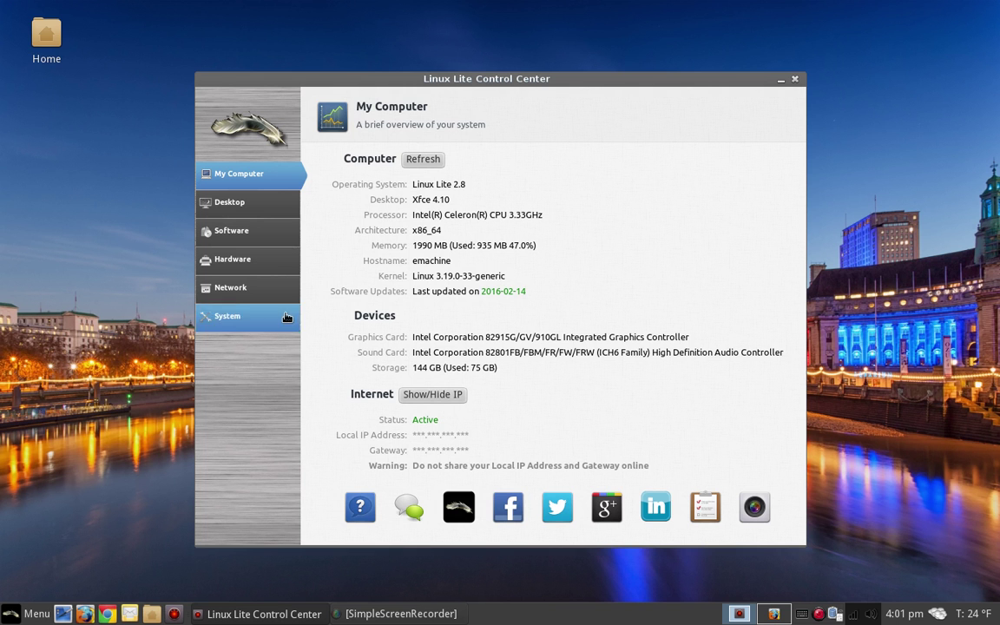
{"action": "left_click", "coordinate": [281, 201]}
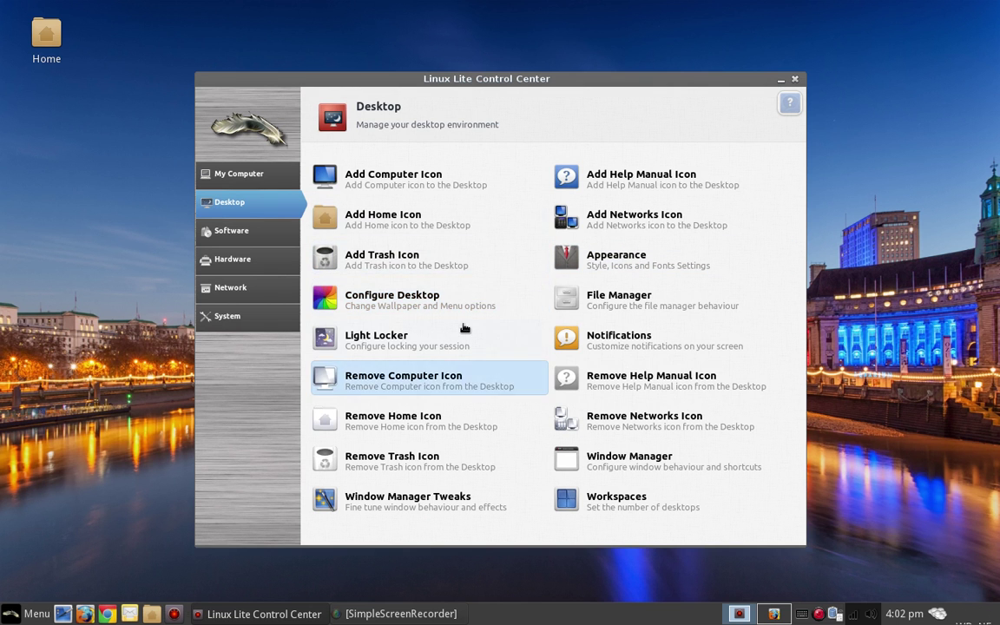
{"action": "left_click", "coordinate": [392, 300]}
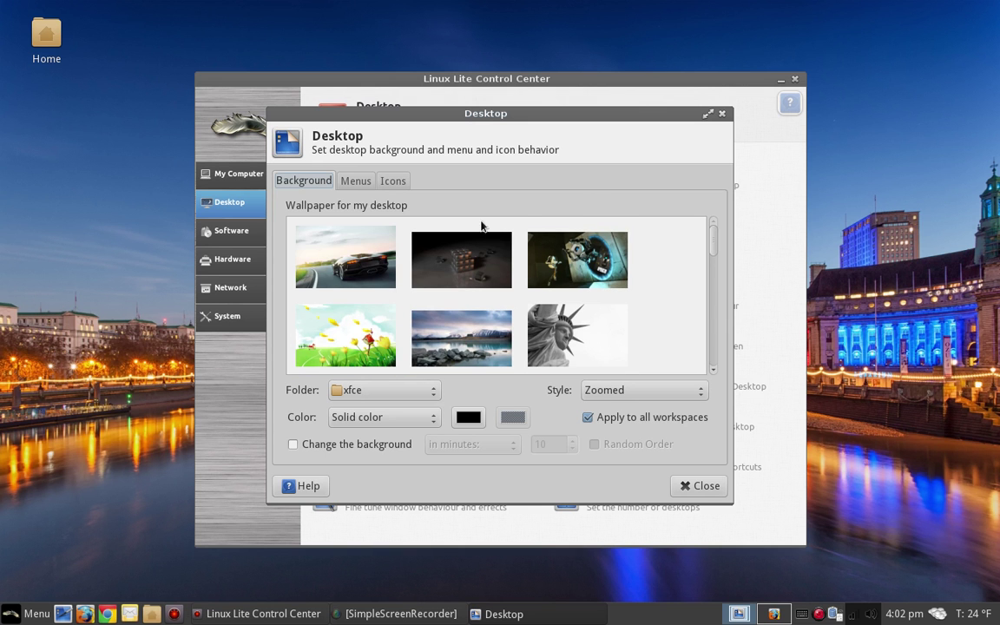
Step: Browse the Background wallpaper list, check the Icons tab, then close Desktop settings
{"action": "scroll", "coordinate": [574, 282], "scroll_direction": "down", "scroll_amount": 5}
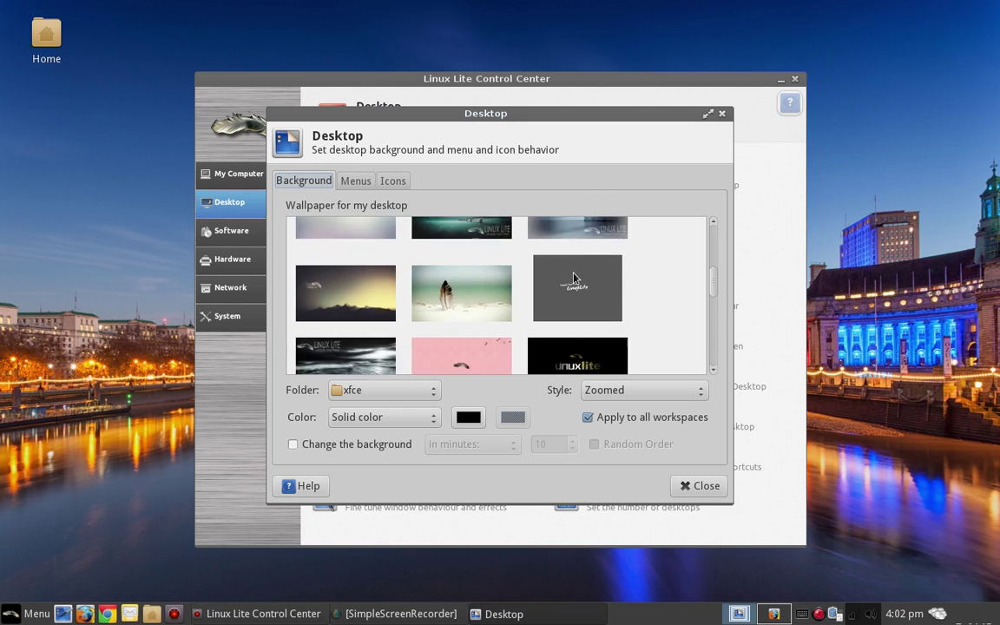
{"action": "scroll", "coordinate": [574, 278], "scroll_direction": "down", "scroll_amount": 5}
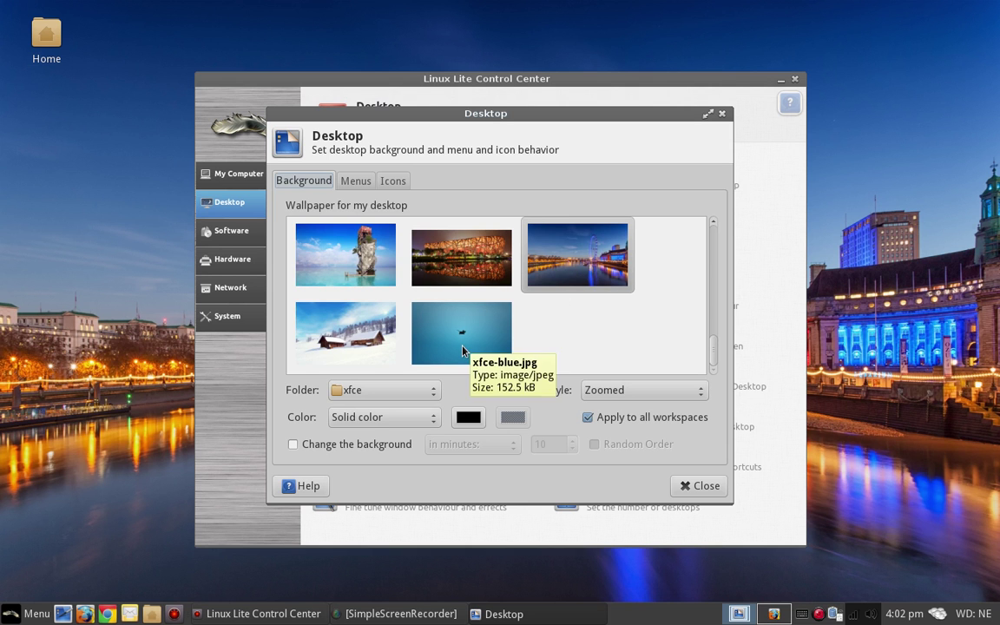
{"action": "scroll", "coordinate": [644, 299], "scroll_direction": "up", "scroll_amount": 3}
{"action": "scroll", "coordinate": [643, 298], "scroll_direction": "down", "scroll_amount": 2}
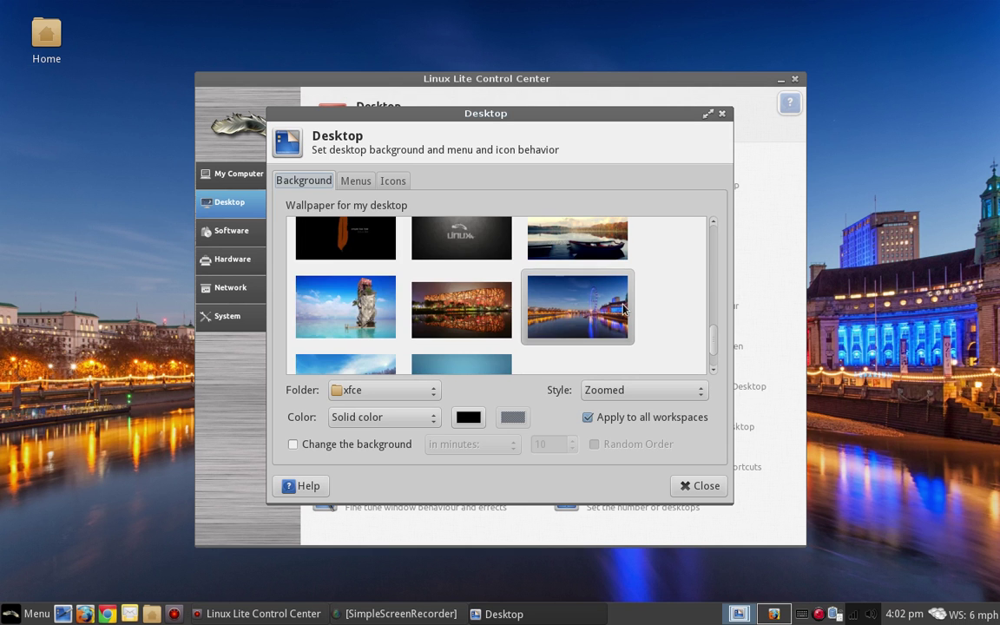
{"action": "scroll", "coordinate": [695, 283], "scroll_direction": "up", "scroll_amount": 4}
{"action": "scroll", "coordinate": [661, 300], "scroll_direction": "up", "scroll_amount": 5}
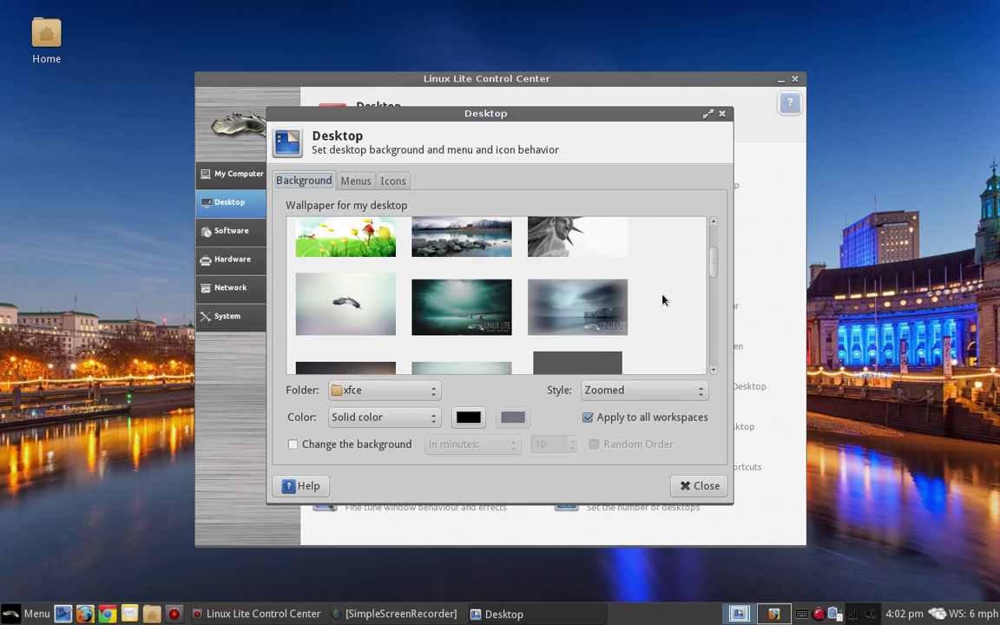
{"action": "left_click", "coordinate": [393, 181]}
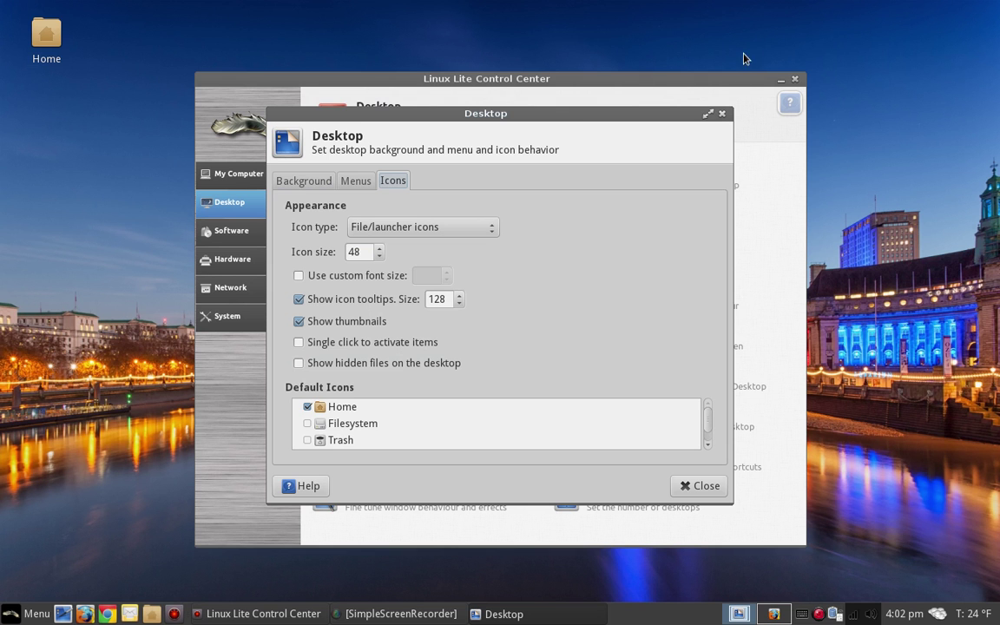
{"action": "left_click", "coordinate": [721, 116]}
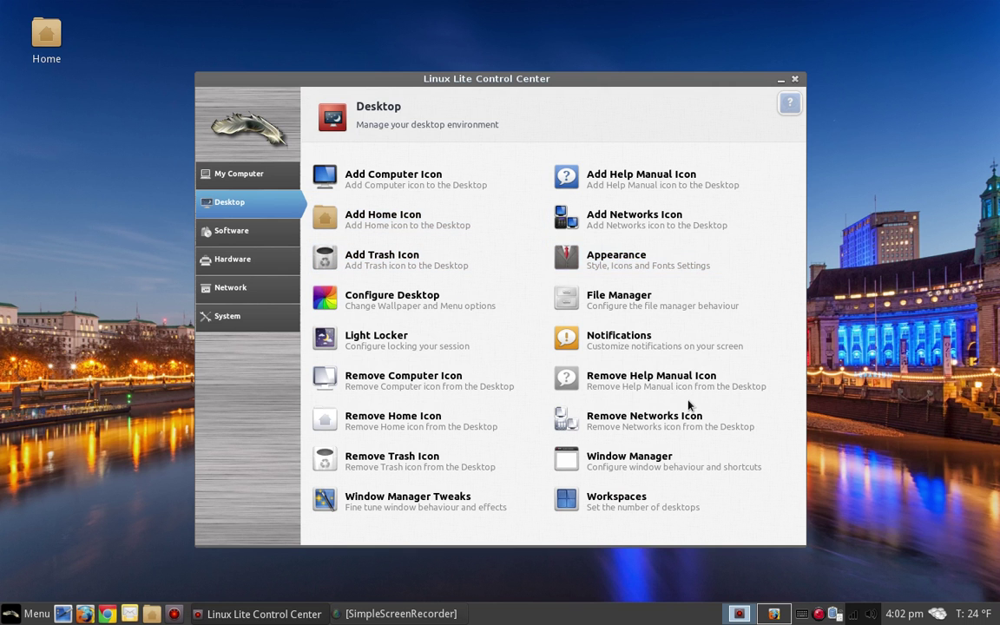
{"action": "left_click", "coordinate": [652, 261]}
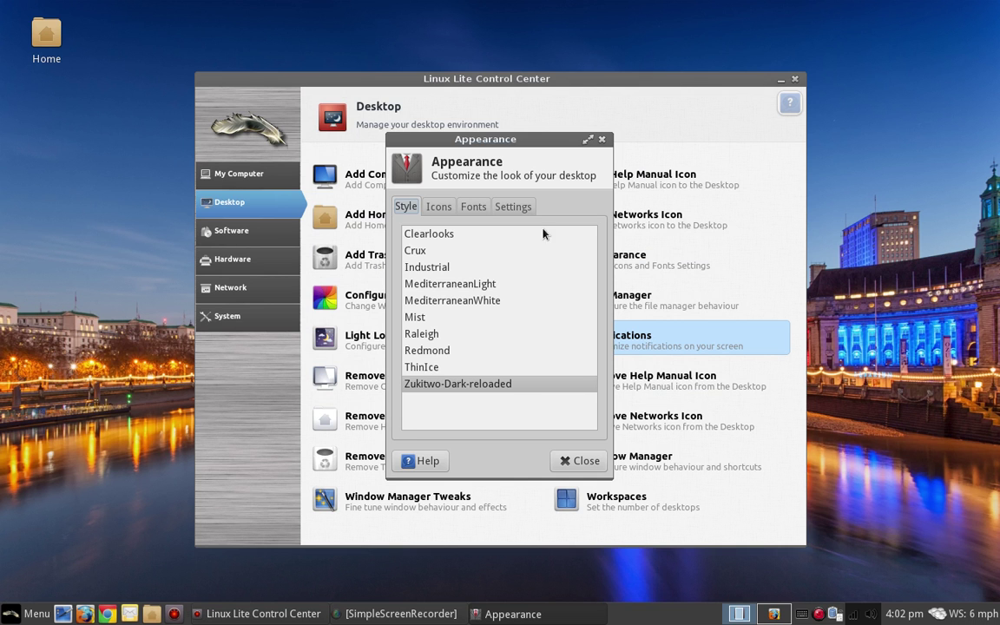
{"action": "left_click", "coordinate": [421, 251]}
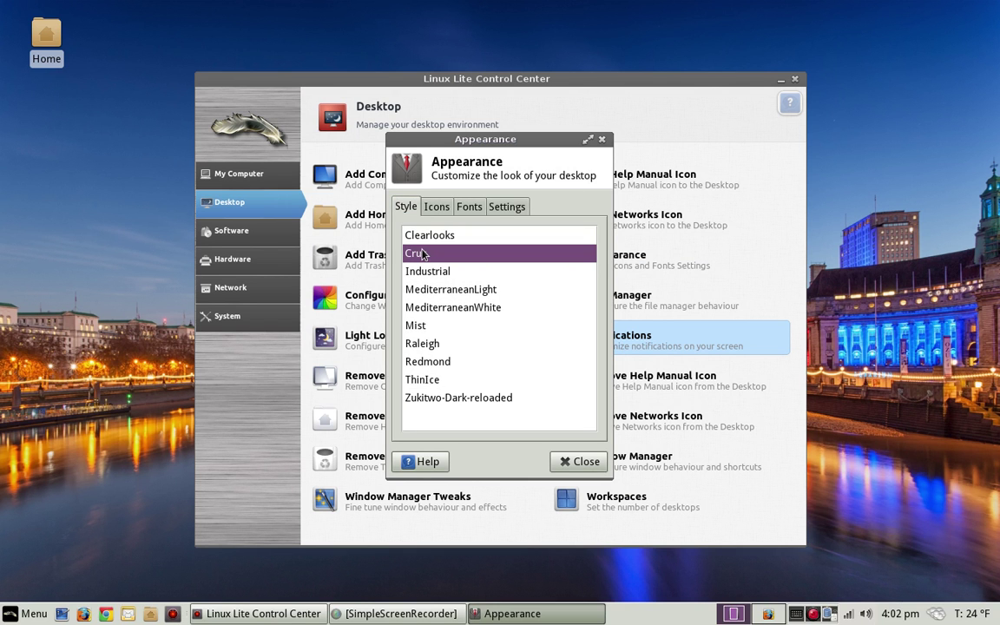
{"action": "left_click", "coordinate": [473, 291]}
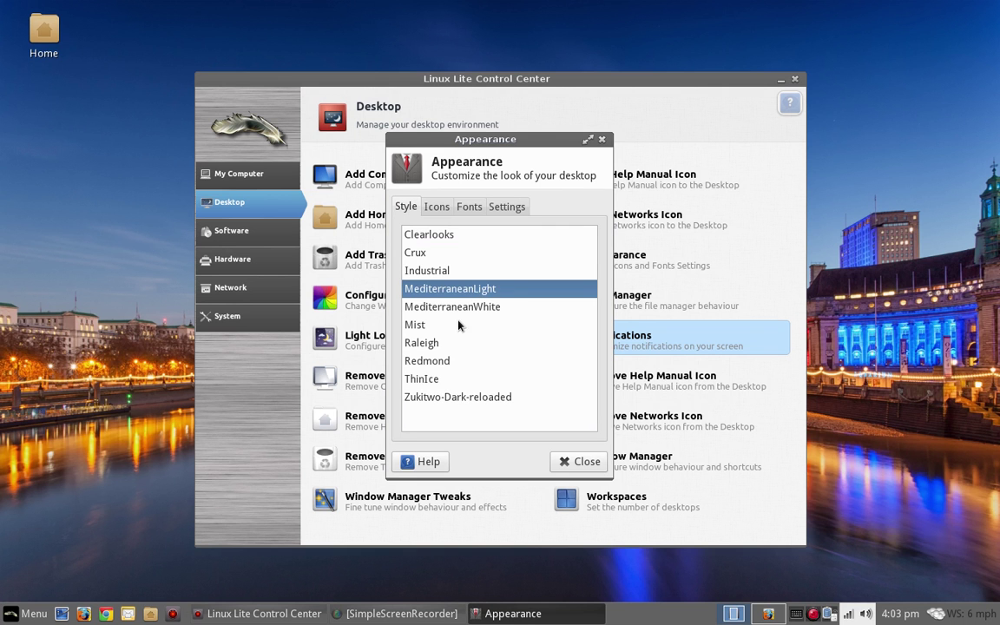
{"action": "left_click", "coordinate": [441, 273]}
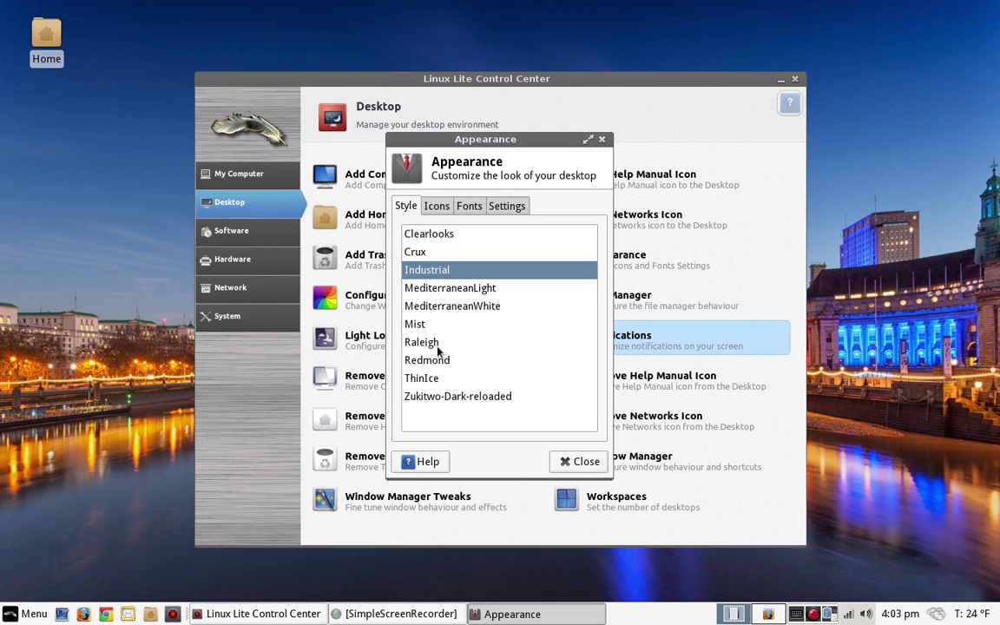
{"action": "left_click", "coordinate": [419, 321]}
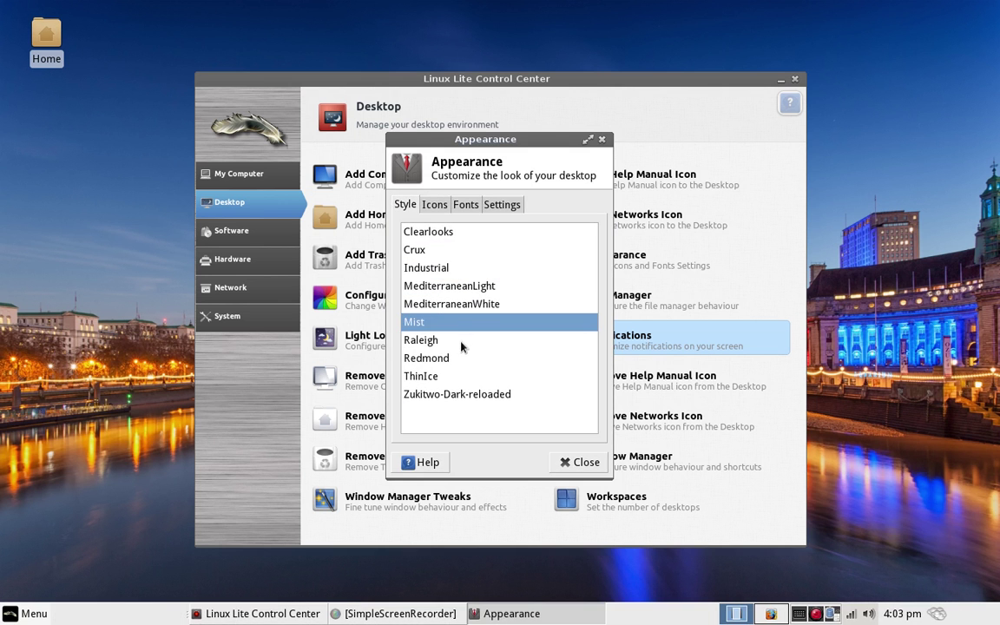
{"action": "left_click", "coordinate": [439, 341]}
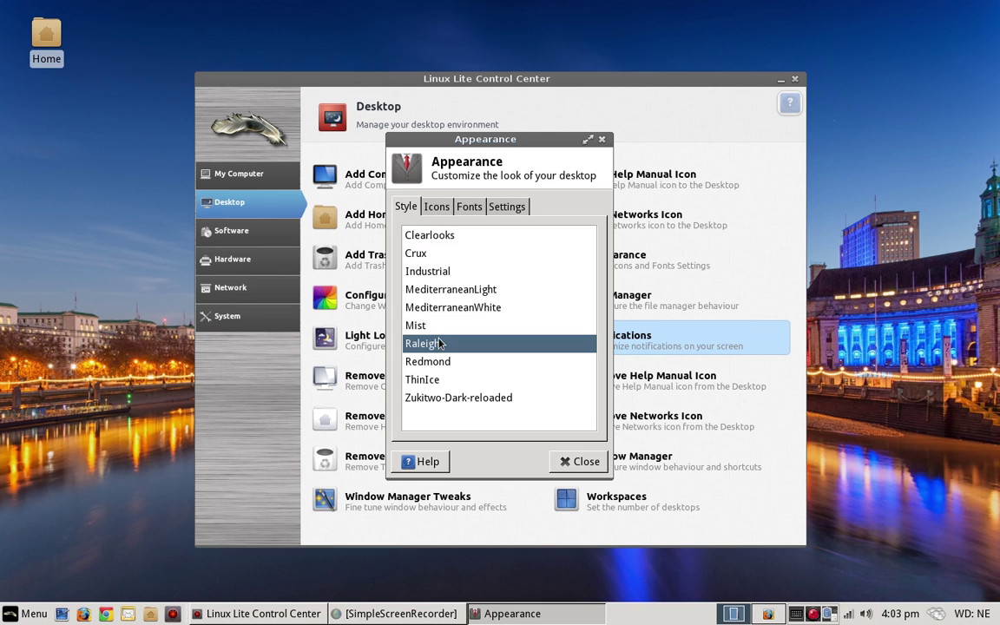
{"action": "left_click", "coordinate": [480, 398]}
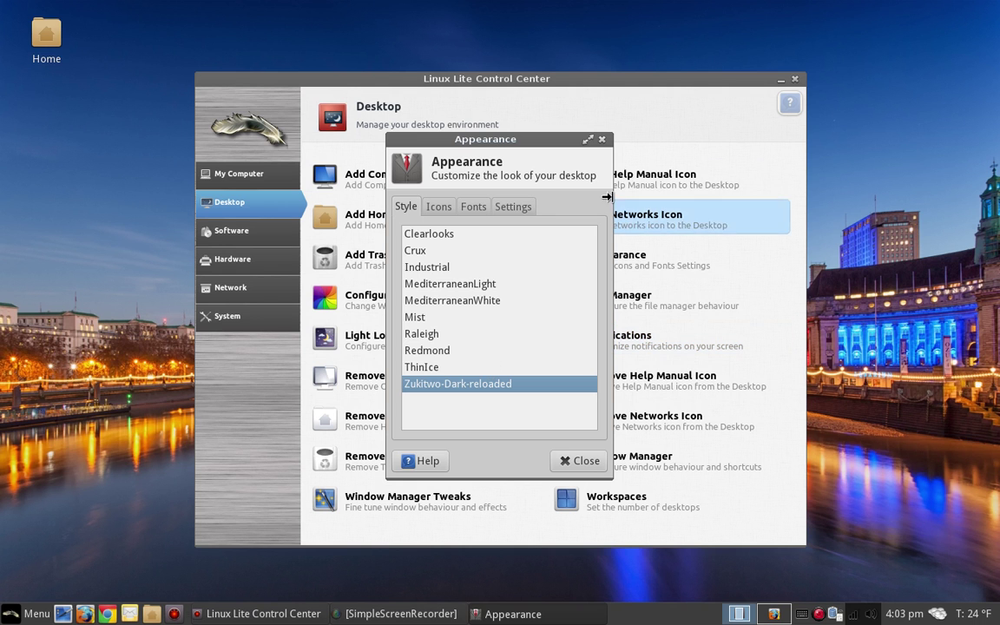
Step: Close the appearance settings and switch the Control Center to its System page
{"action": "left_click", "coordinate": [602, 140]}
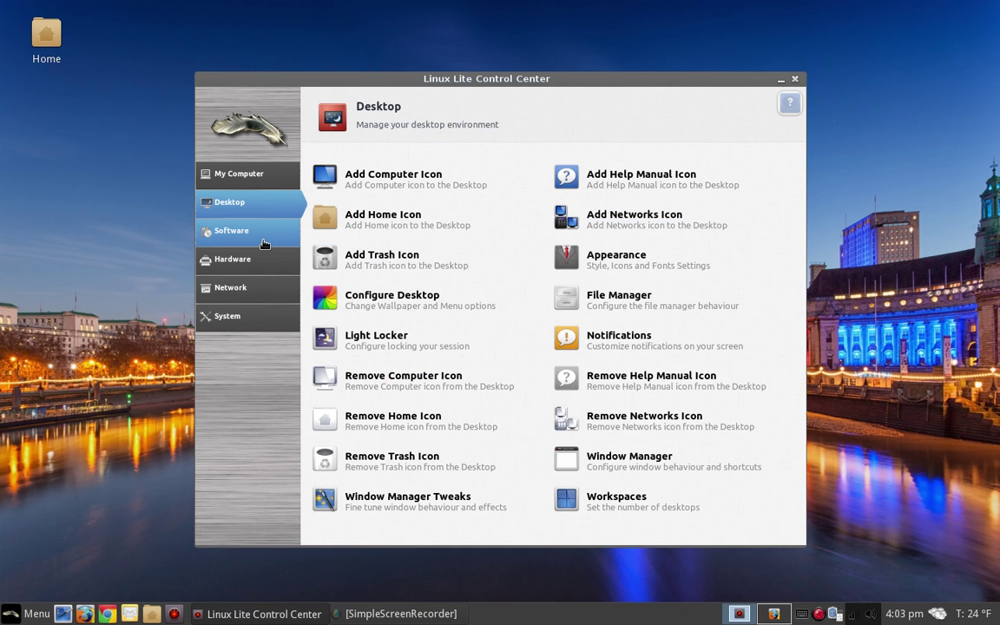
{"action": "left_click", "coordinate": [262, 315]}
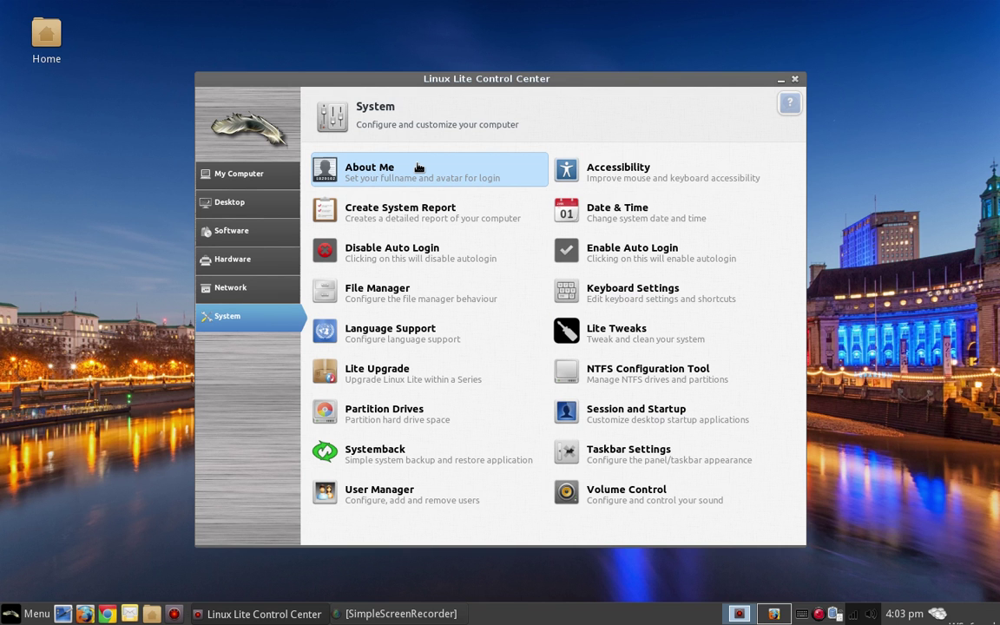
Step: View the About Me user details with name and photo, then close the window
{"action": "left_click", "coordinate": [418, 168]}
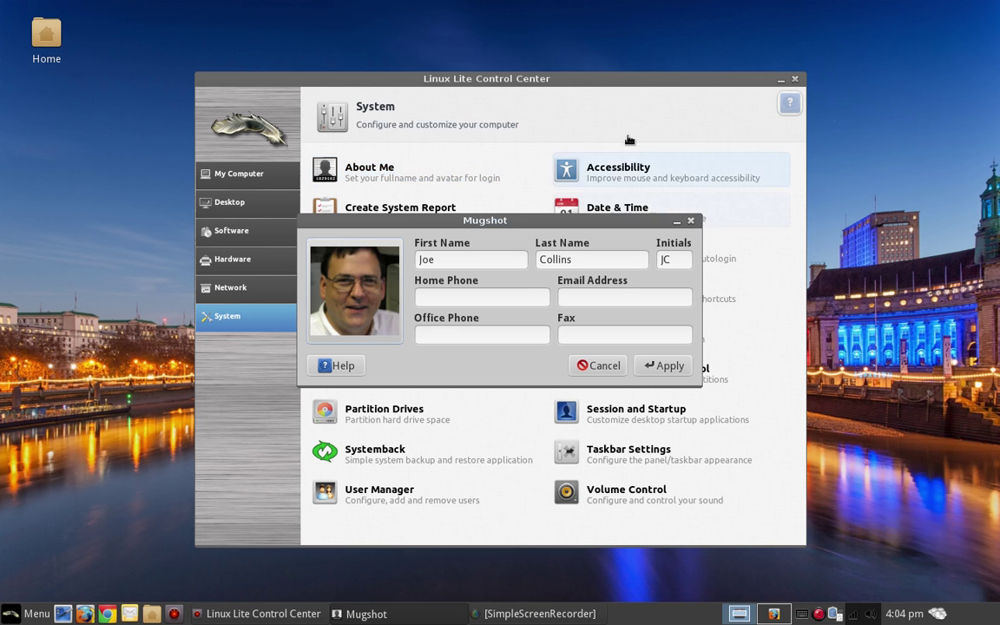
{"action": "left_click", "coordinate": [691, 221]}
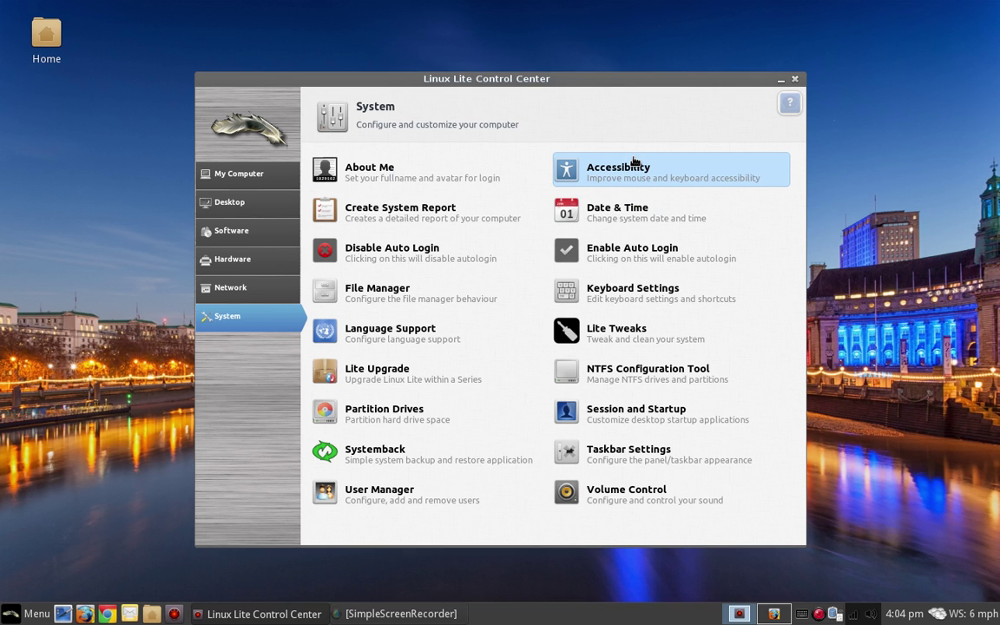
Step: Run sudo chfn for the second user, keep every field unchanged, then exit the terminal
{"action": "key", "text": "ctrl+alt+t"}
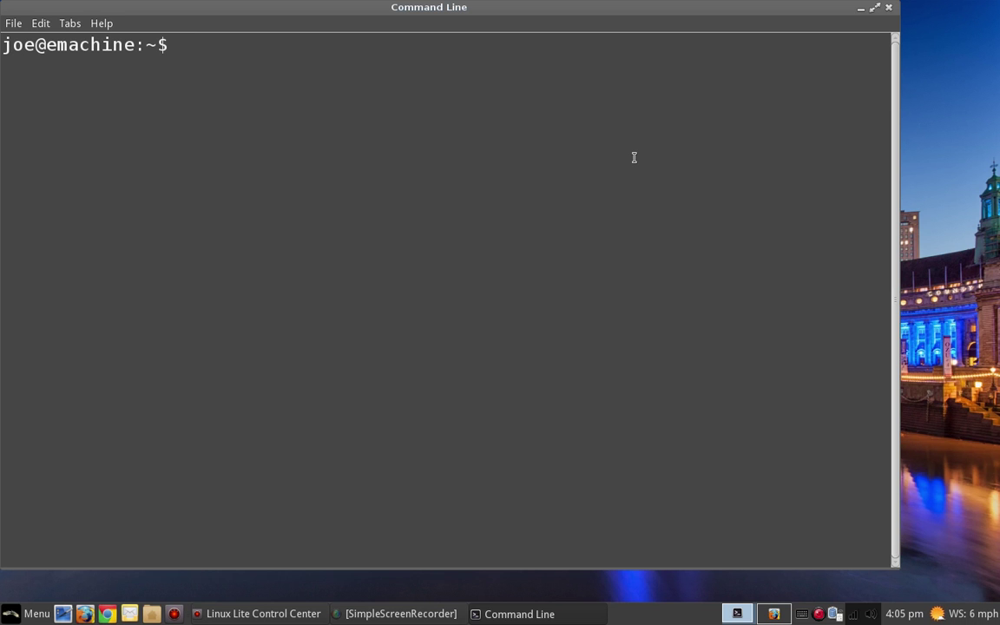
{"action": "type", "text": "sudo chfn cindy"}
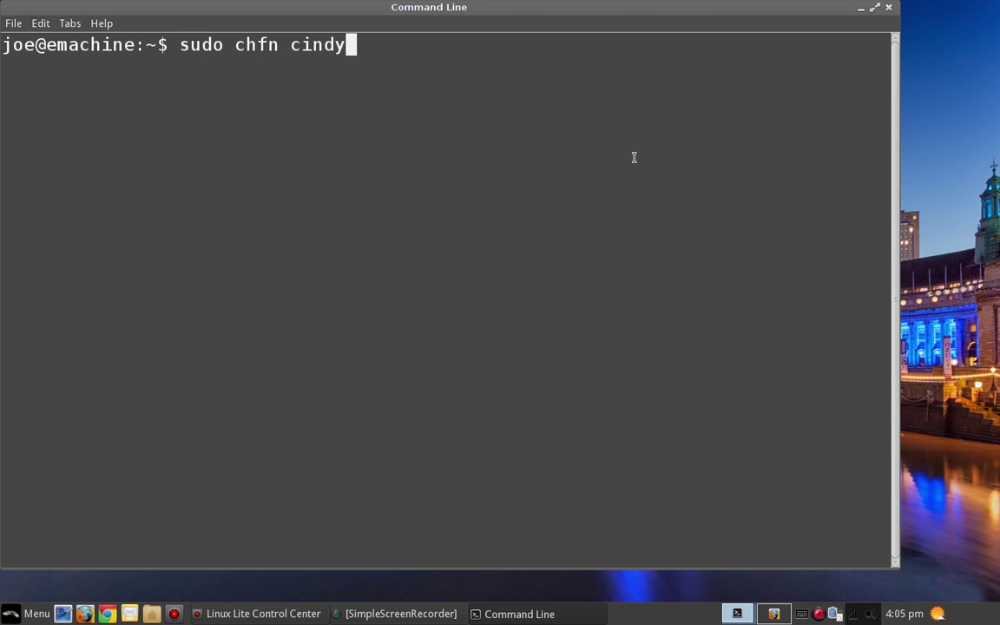
{"action": "key", "text": "Return"}
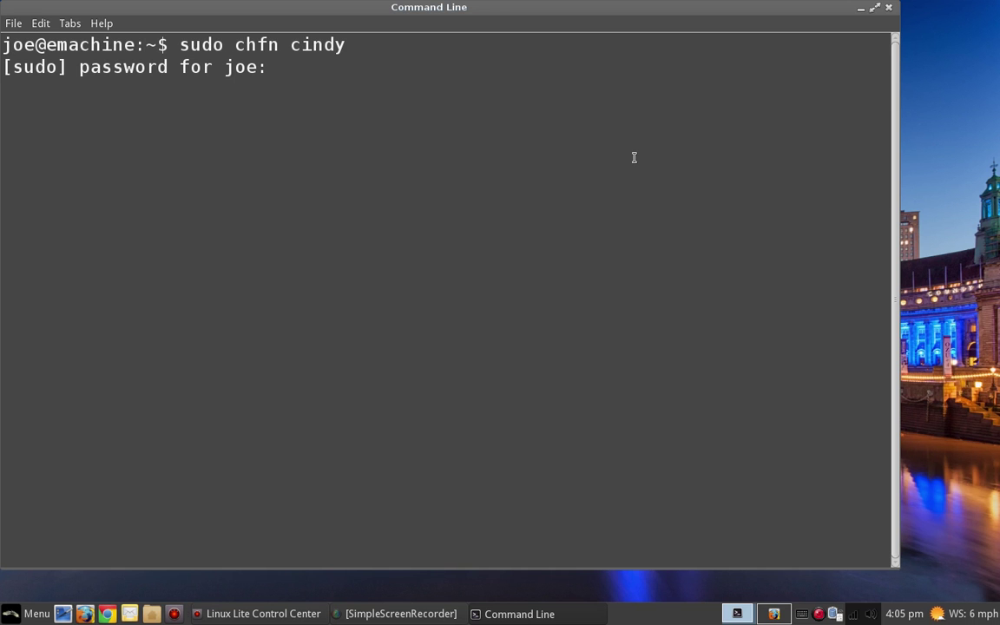
{"action": "key", "text": "Return"}
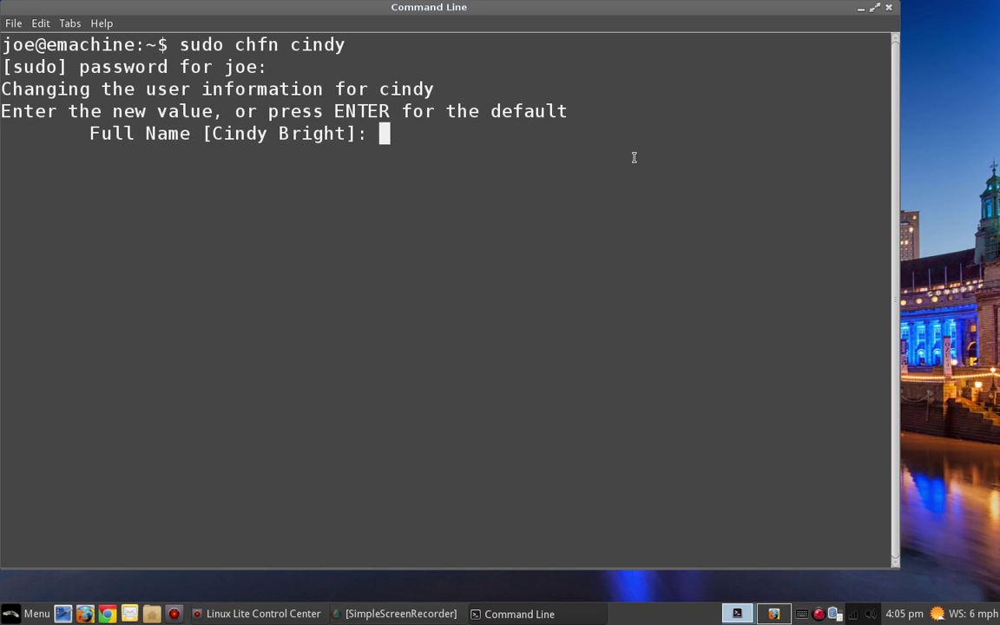
{"action": "key", "text": "Return"}
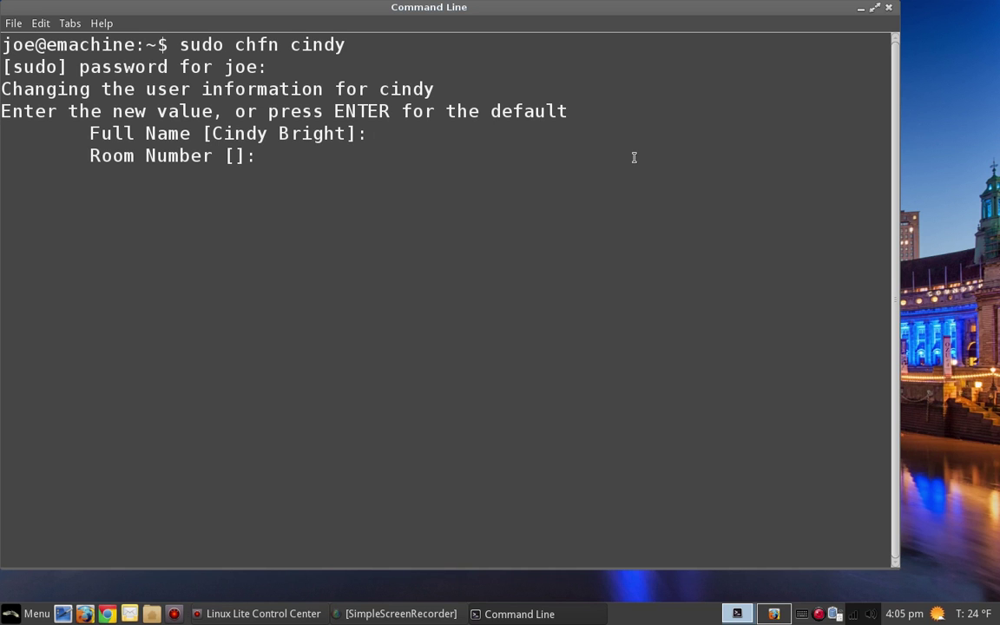
{"action": "key", "text": "Return"}
{"action": "key", "text": "Return"}
{"action": "key", "text": "Return"}
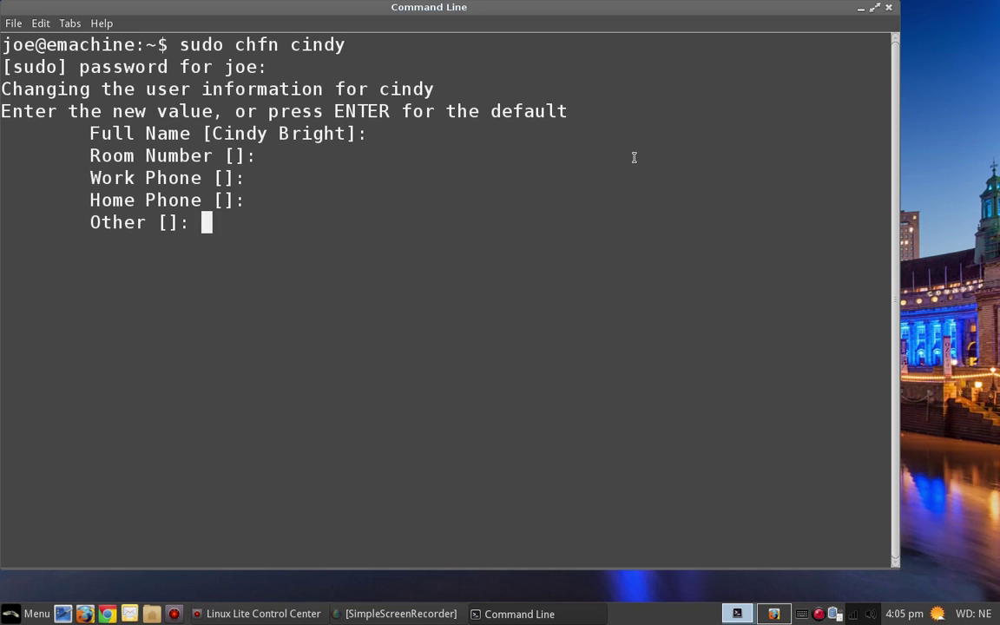
{"action": "key", "text": "Return"}
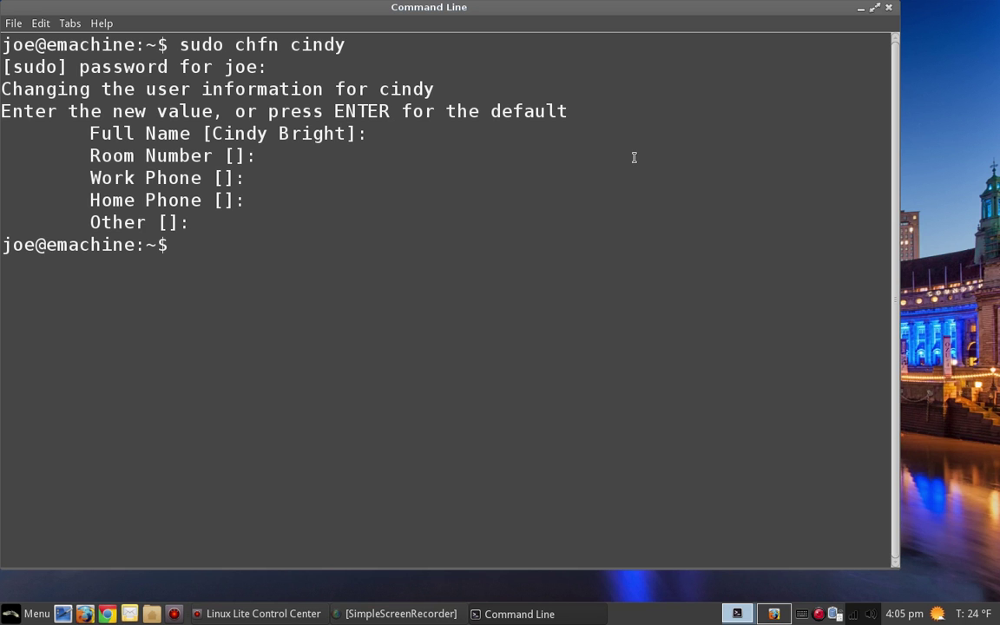
{"action": "type", "text": "exit"}
{"action": "key", "text": "Return"}
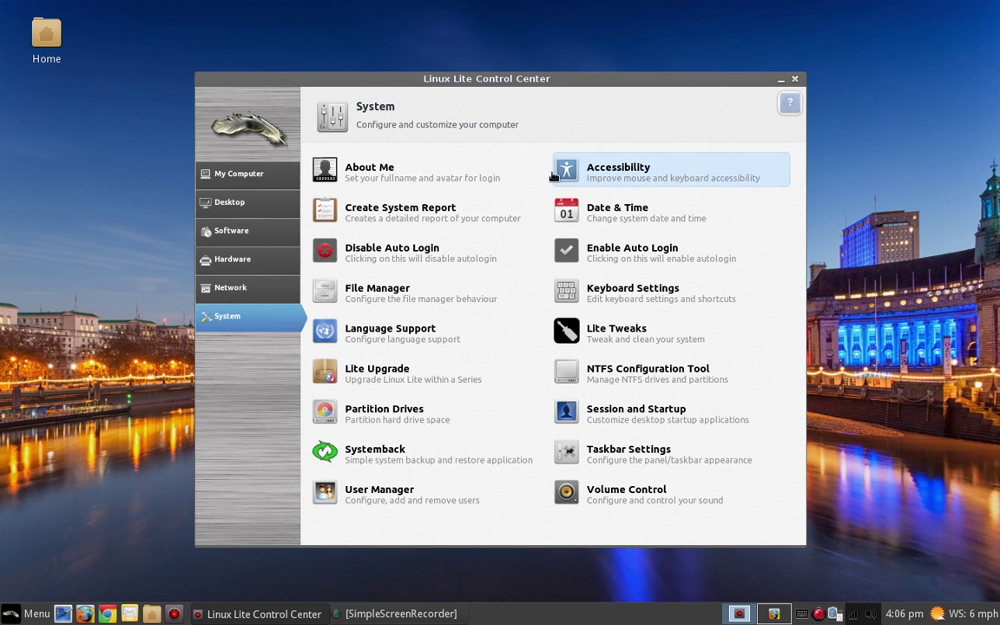
Step: Show the Desktop category, listing Light Locker, Notifications and Workspaces
{"action": "left_click", "coordinate": [241, 203]}
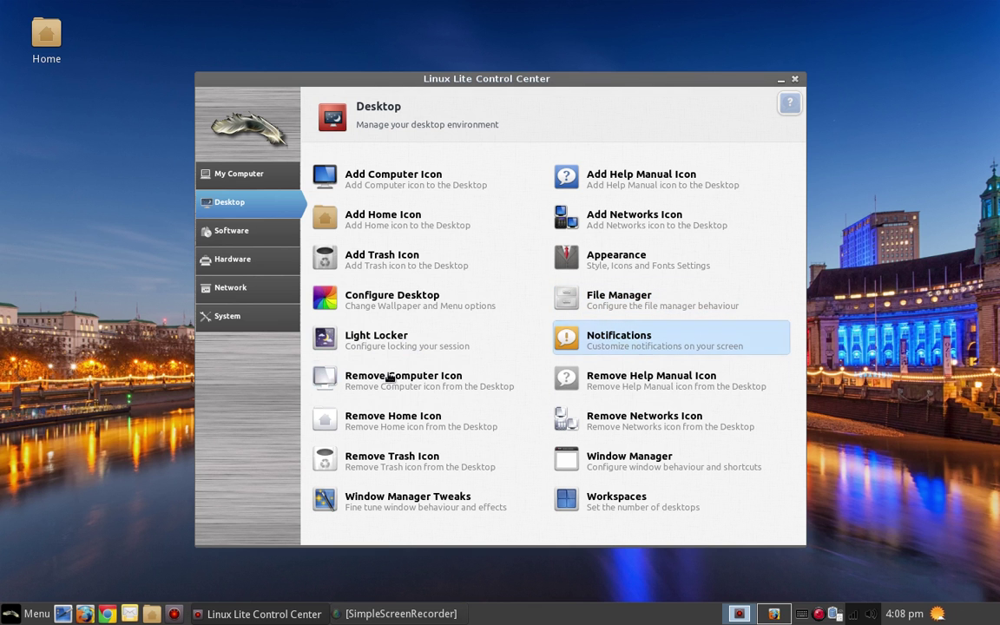
{"action": "left_click", "coordinate": [248, 314]}
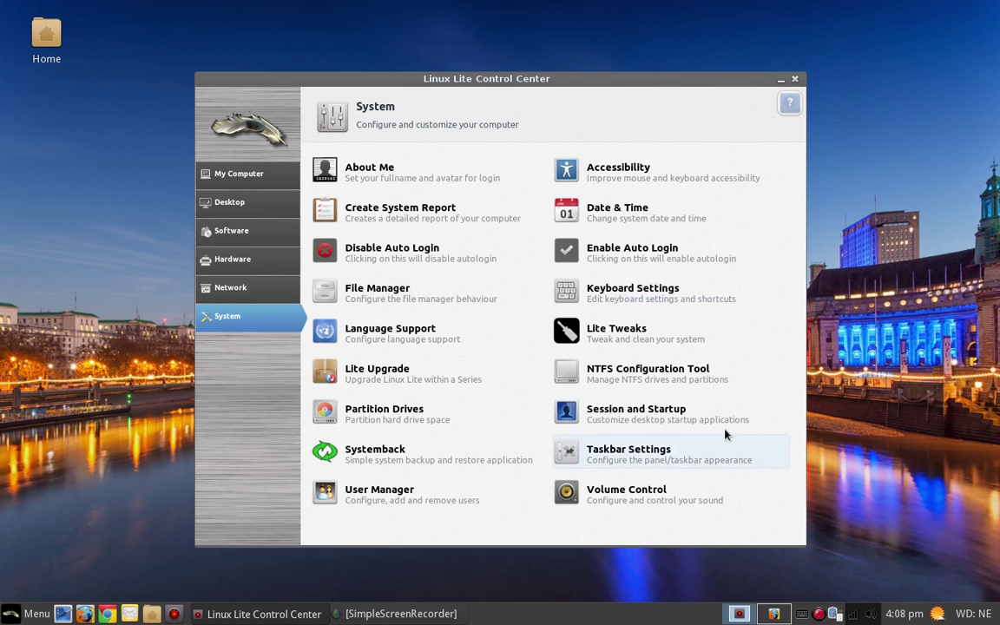
{"action": "left_click", "coordinate": [674, 341]}
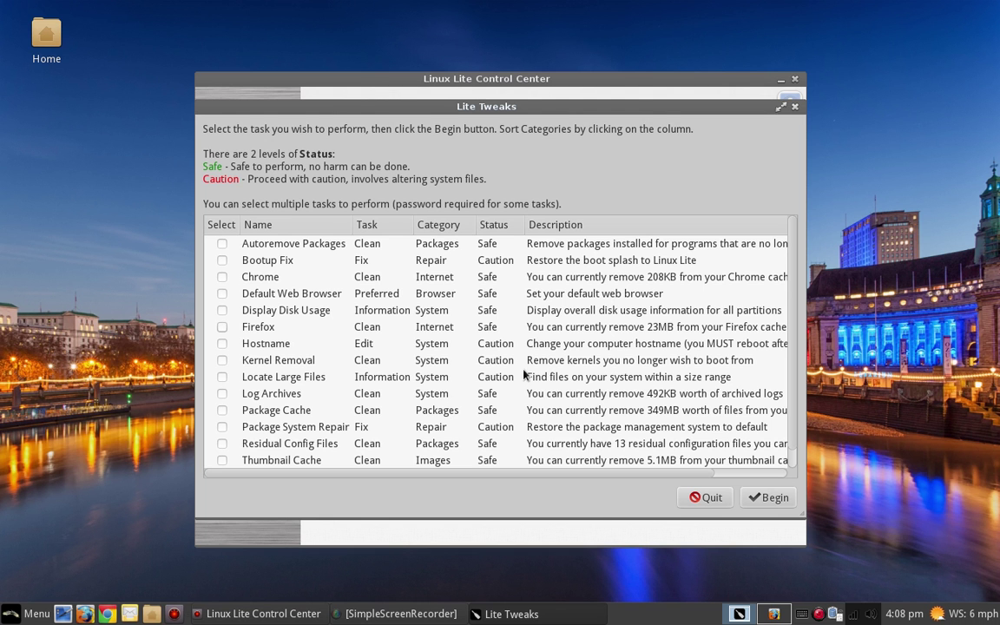
{"action": "scroll", "coordinate": [426, 334], "scroll_direction": "down", "scroll_amount": 1}
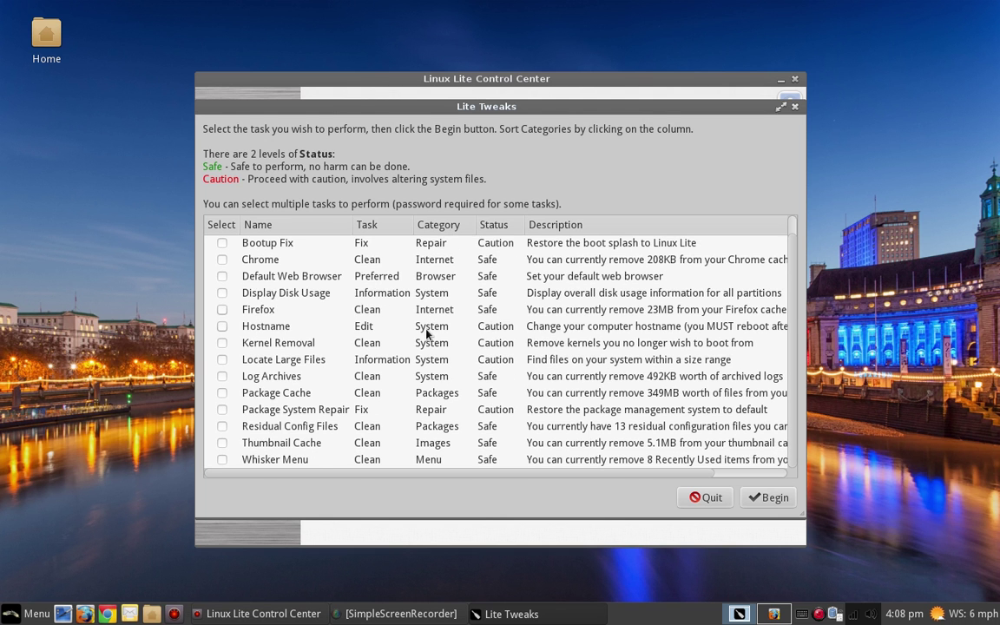
{"action": "scroll", "coordinate": [426, 334], "scroll_direction": "up", "scroll_amount": 1}
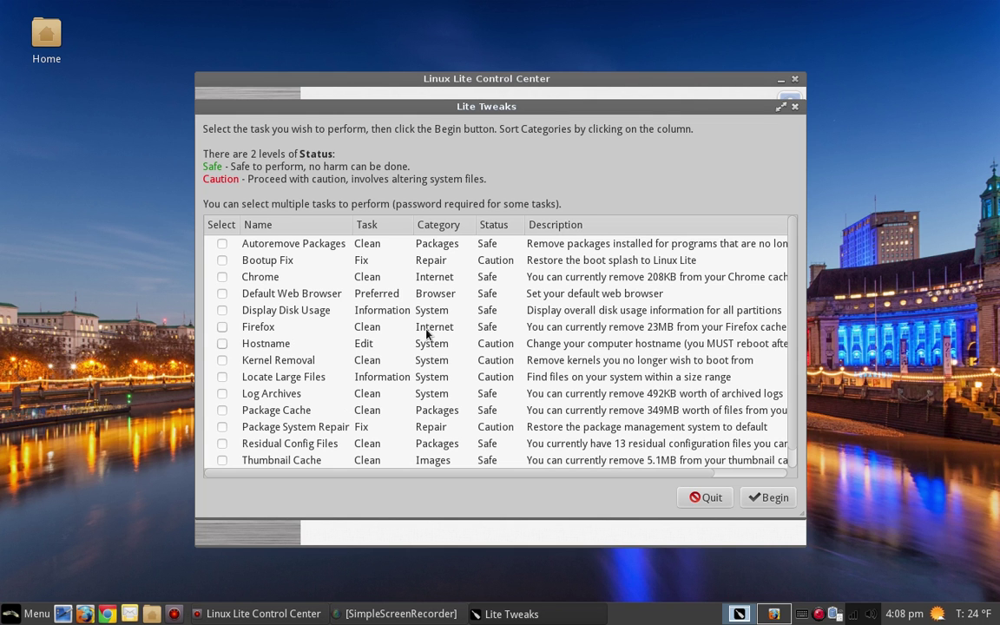
{"action": "scroll", "coordinate": [426, 334], "scroll_direction": "down", "scroll_amount": 1}
{"action": "scroll", "coordinate": [429, 382], "scroll_direction": "up", "scroll_amount": 1}
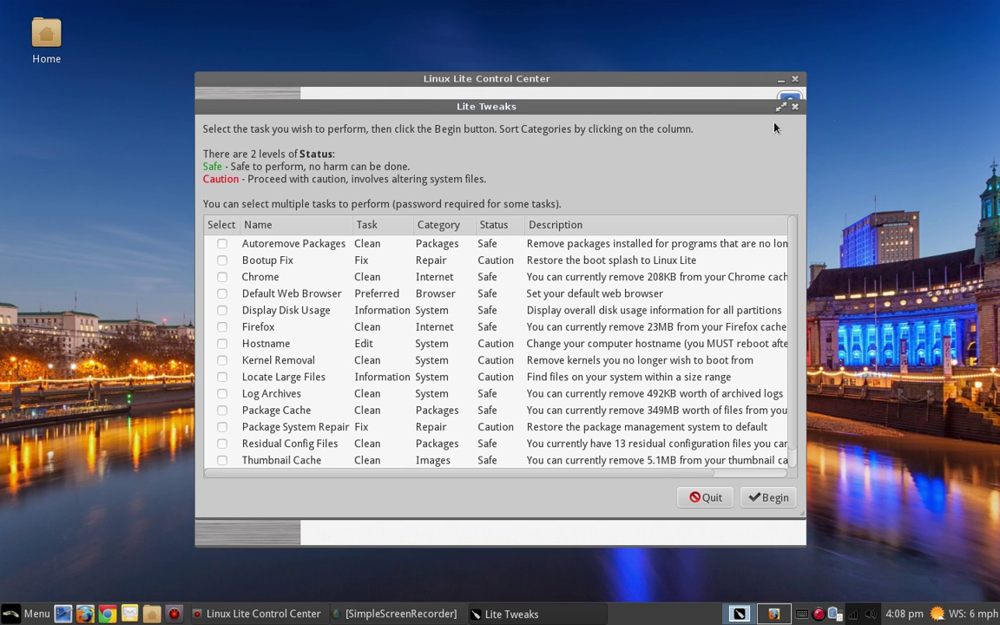
Step: Close the Lite Tweaks window, leaving the Control Center's System page visible
{"action": "left_click", "coordinate": [793, 107]}
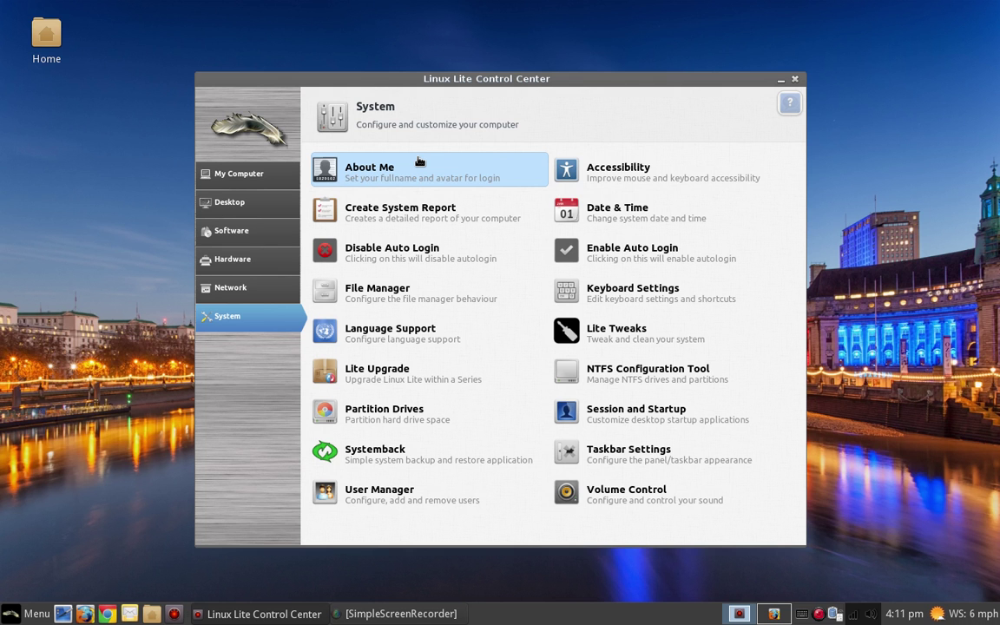
{"action": "key", "text": "alt+F4"}
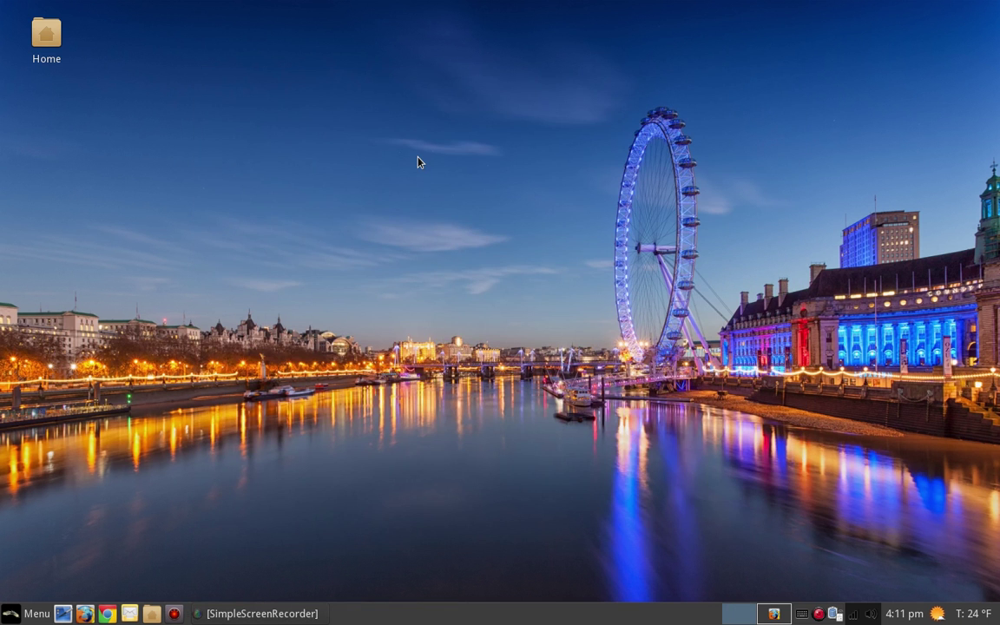